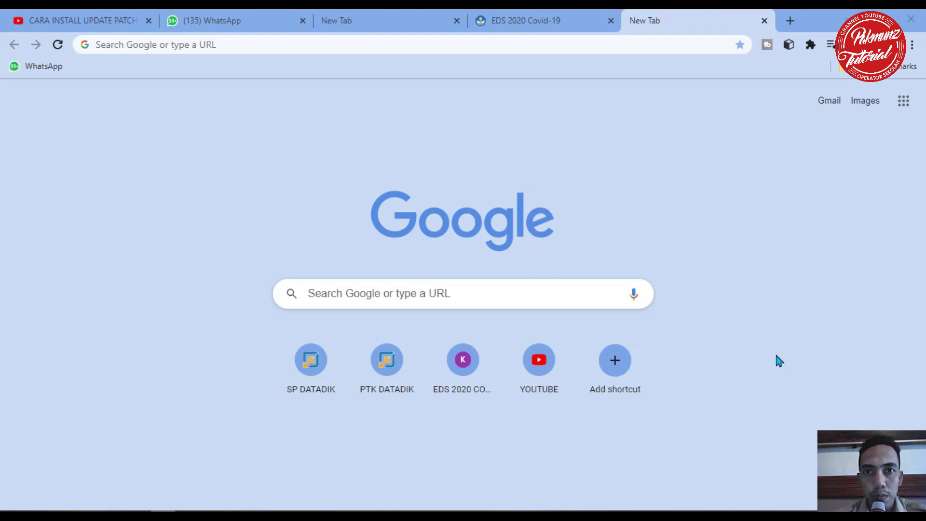
Step: Close the spare blank tab and view the shared school facilities score images in WhatsApp Web
left_click(456, 21)
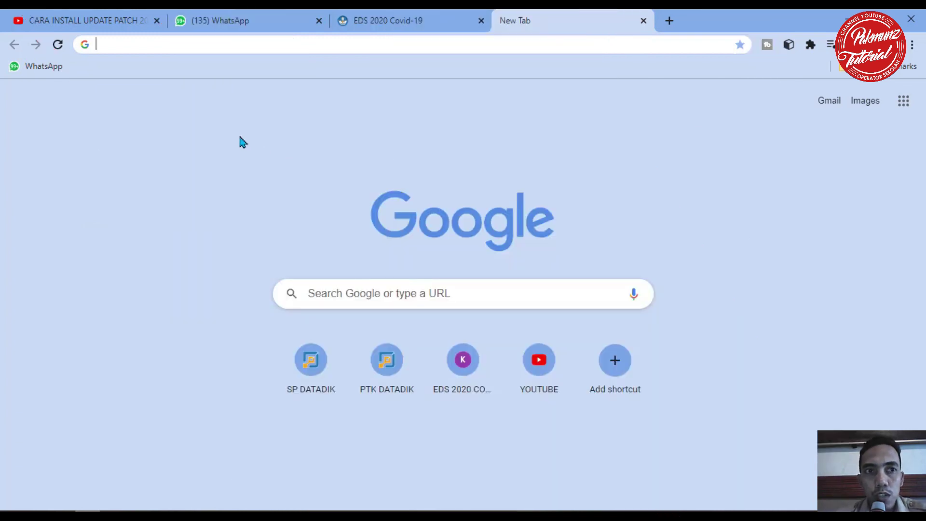
left_click(227, 14)
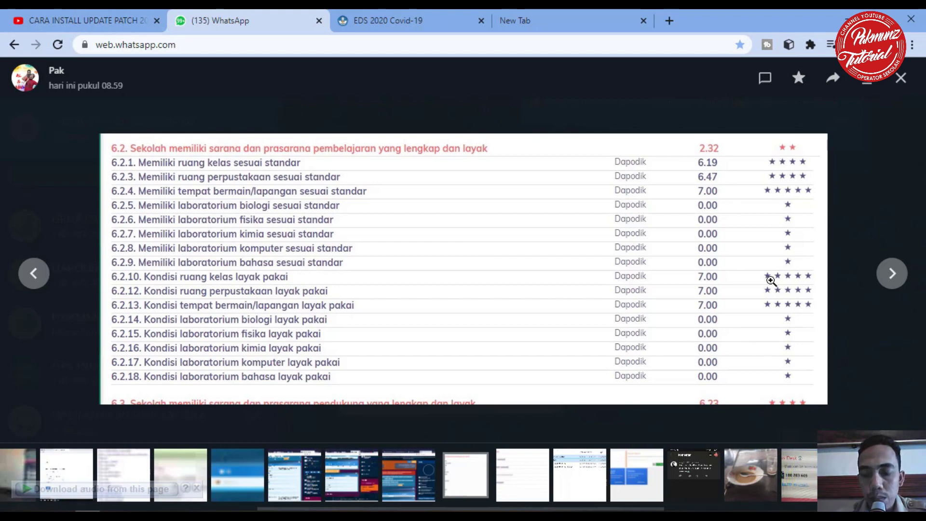
key("Right")
key("Right")
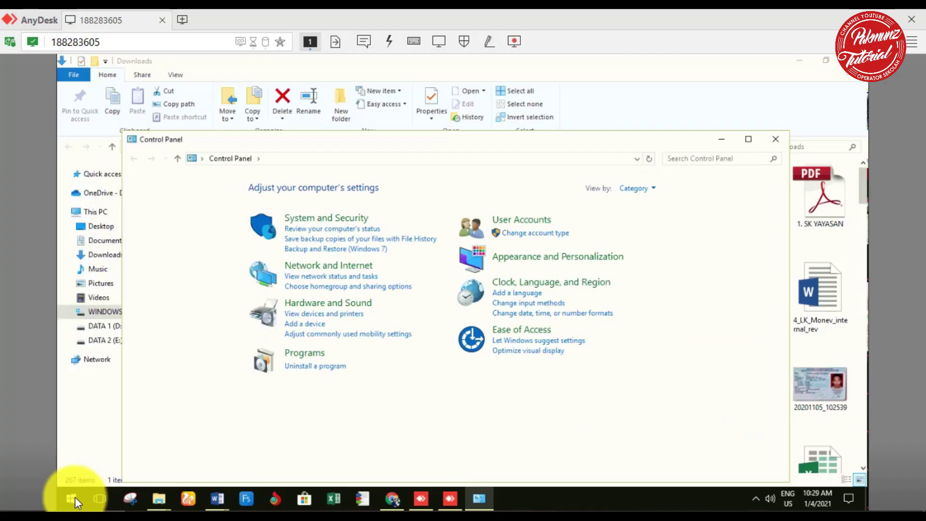
Step: Uninstall EDS 2020 Covid-19 versi 2020 and all its components from the remote computer's installed programs
left_click(316, 369)
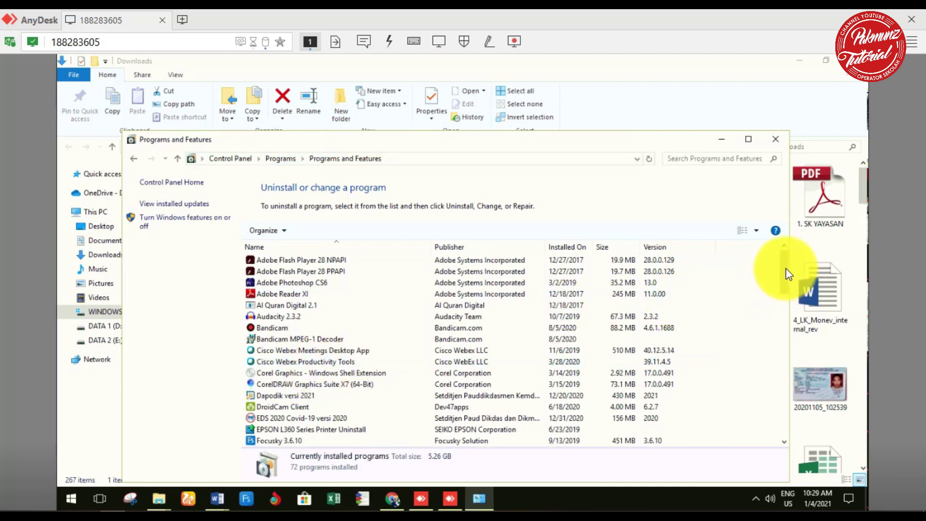
scroll(784, 285, "down", 3)
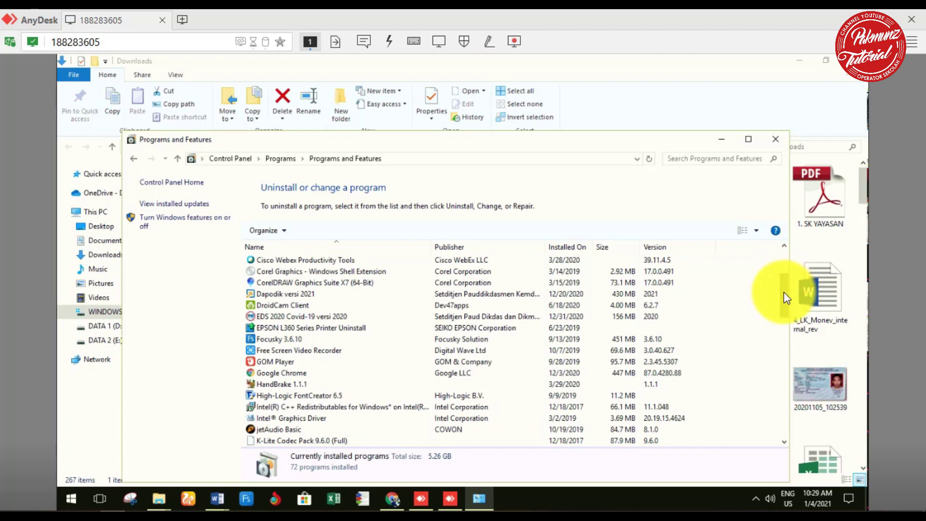
scroll(784, 299, "down", 2)
scroll(784, 299, "up", 1)
left_click(299, 271)
left_click(311, 230)
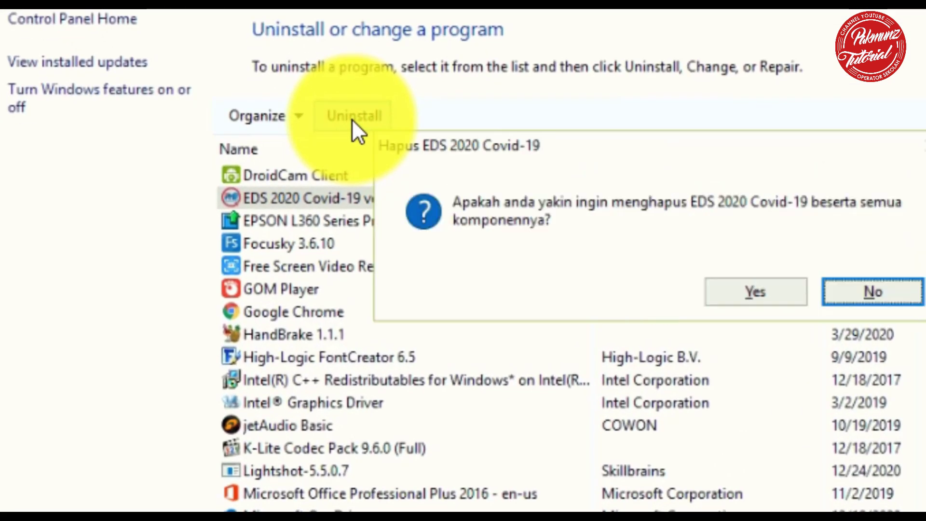
left_click(769, 298)
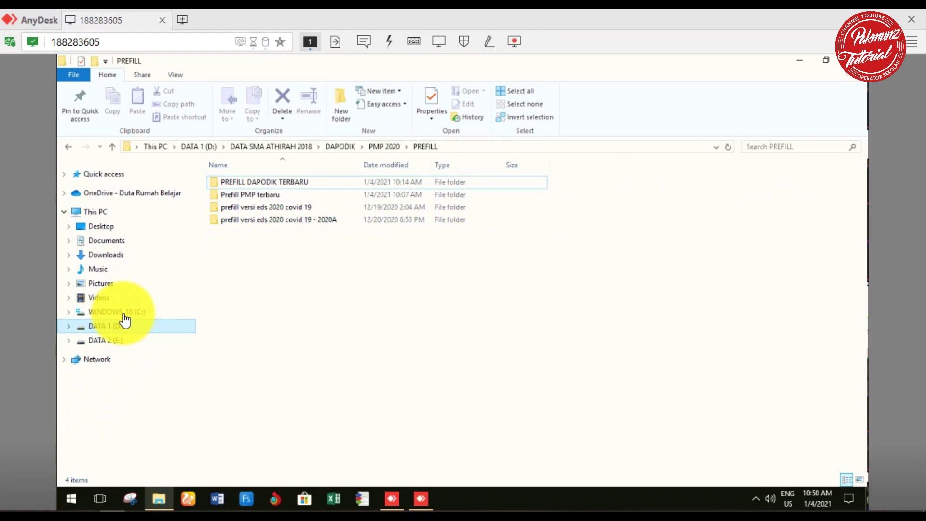
Step: Delete the PerfLogs folder from the WINDOWS_10 (C:) drive
right_click(124, 320)
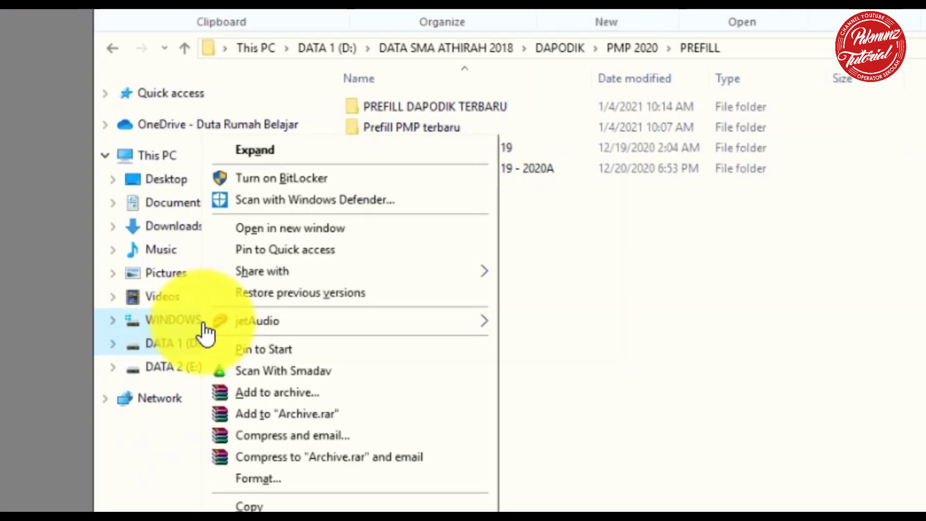
left_click(266, 154)
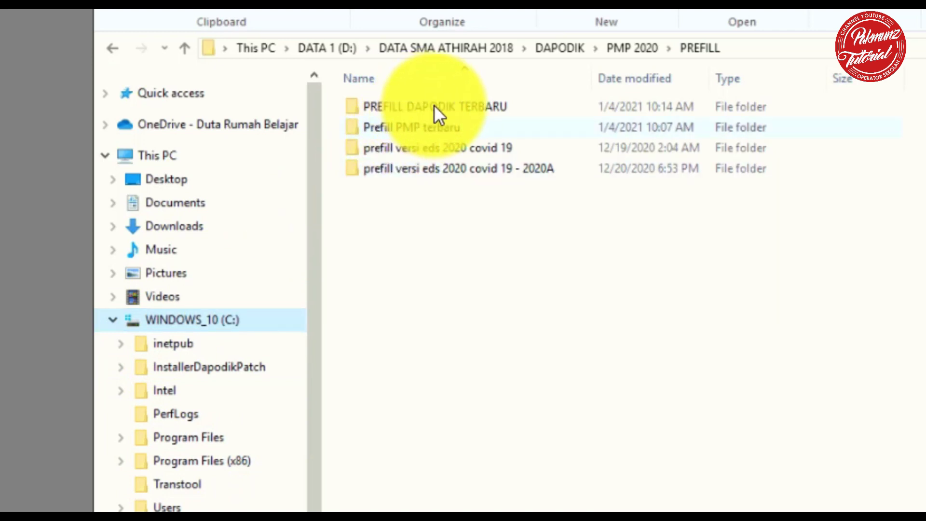
left_click(221, 320)
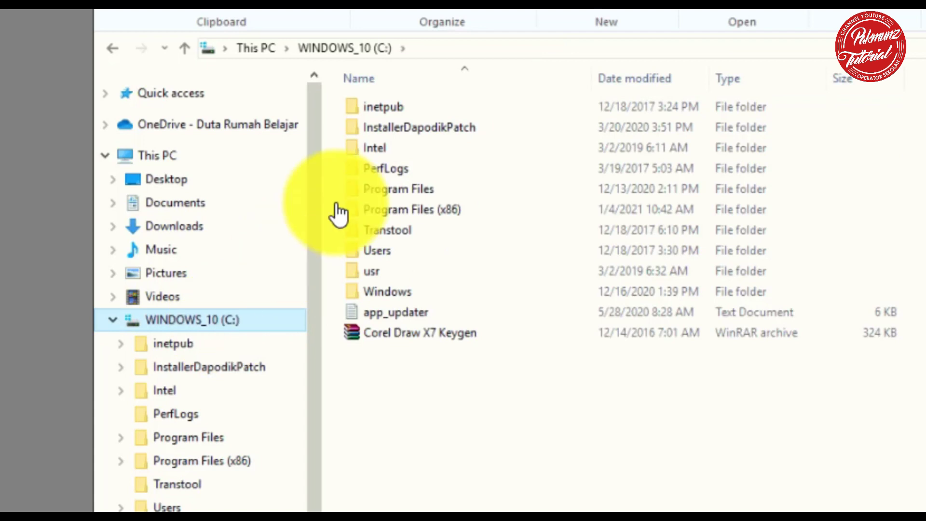
left_click(381, 169)
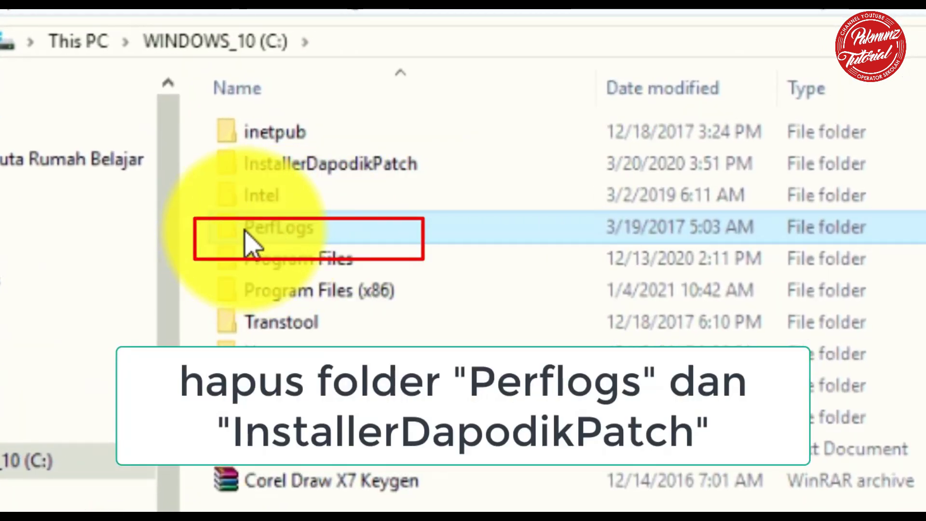
right_click(268, 231)
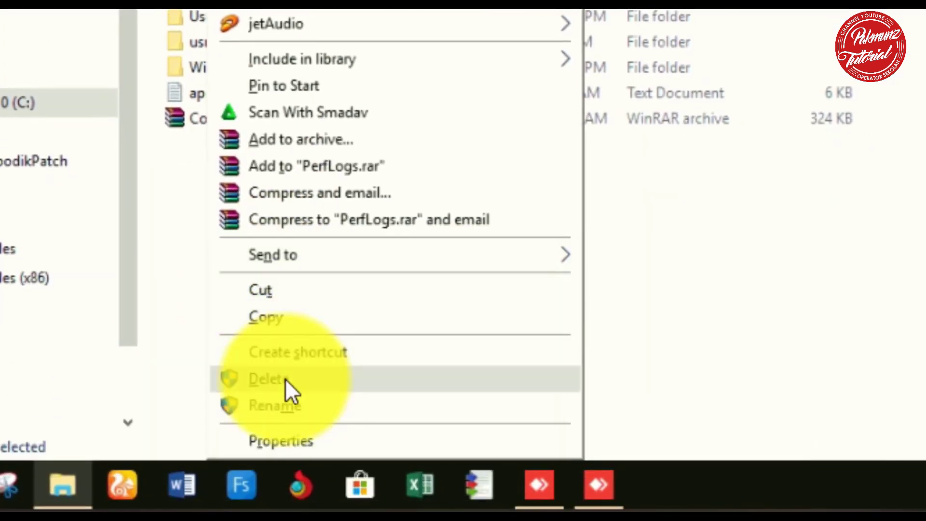
left_click(285, 378)
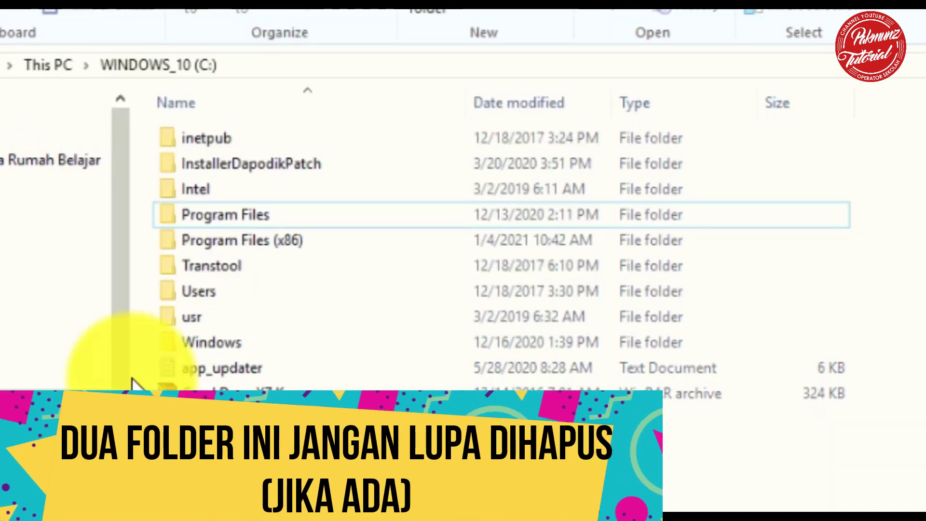
Step: Delete the InstallerDapodikPatch folder from drive C, and open Program Files (x86) to check its contents
left_click(264, 164)
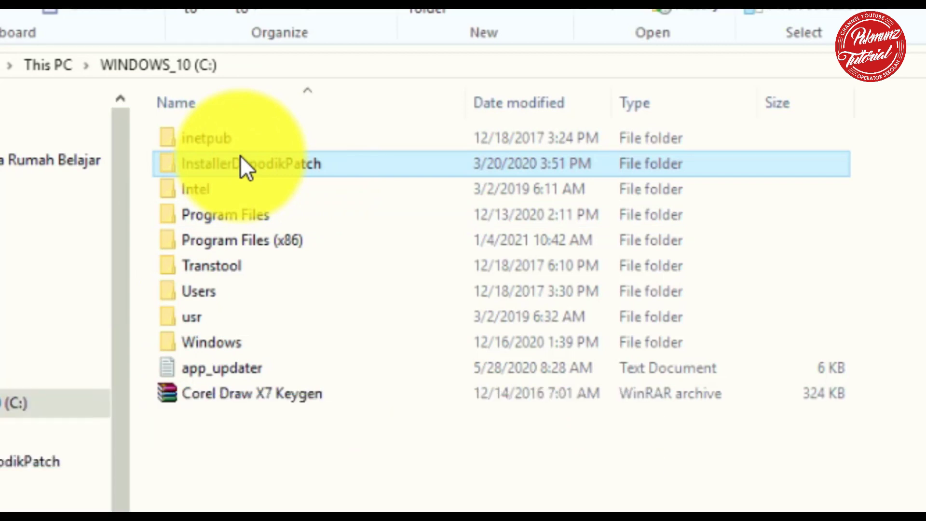
right_click(241, 161)
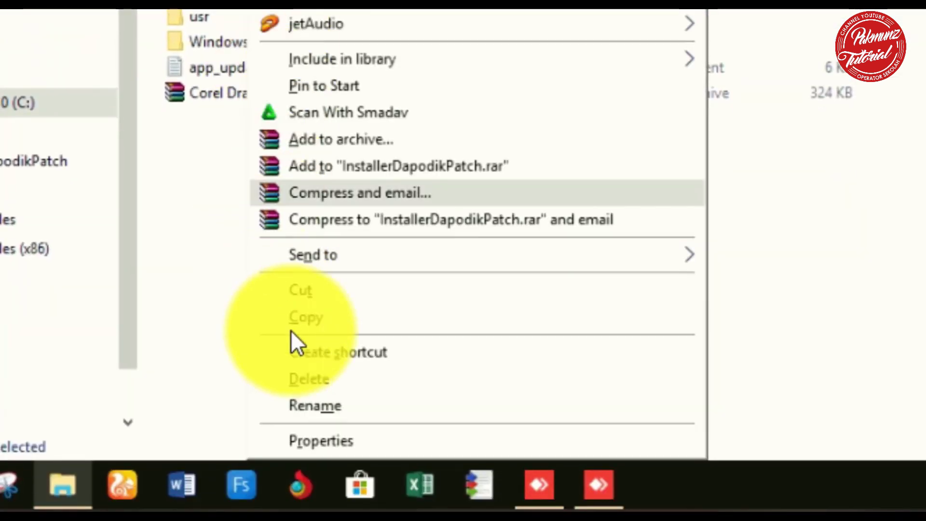
left_click(312, 377)
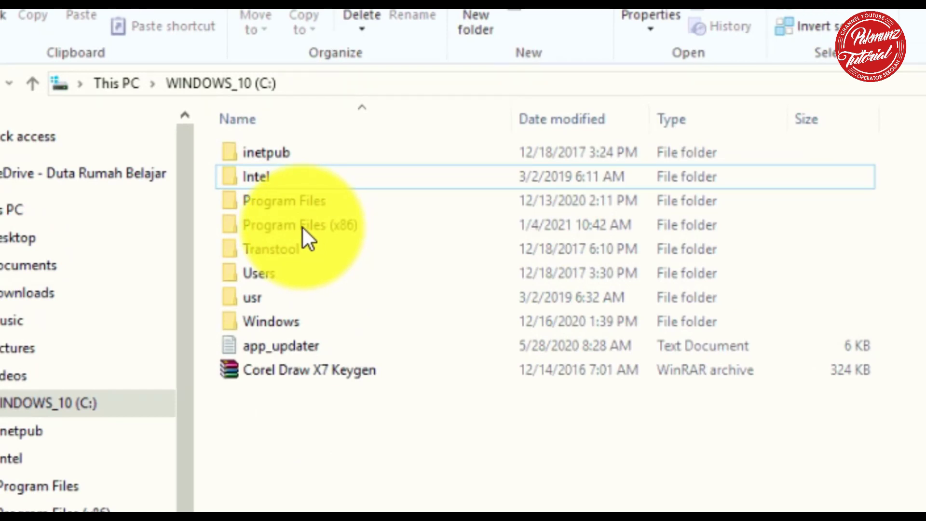
double_click(303, 228)
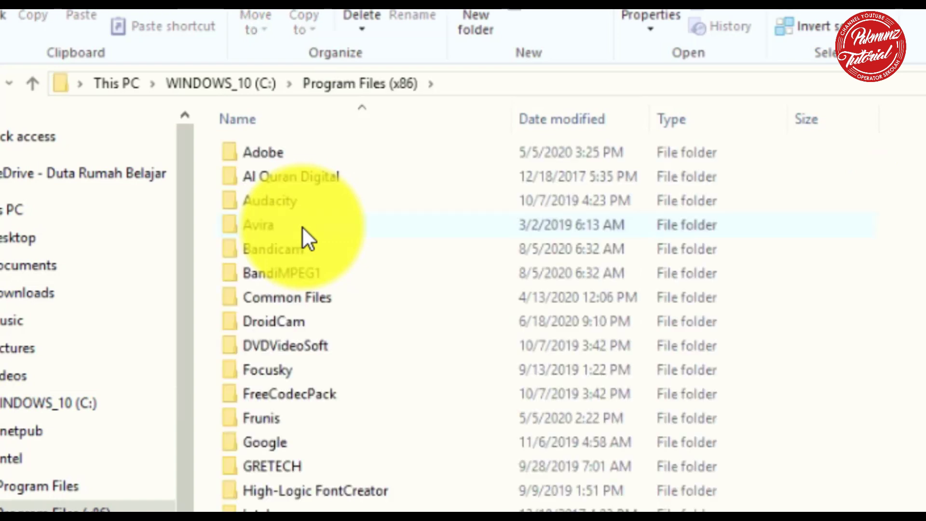
left_click(302, 327)
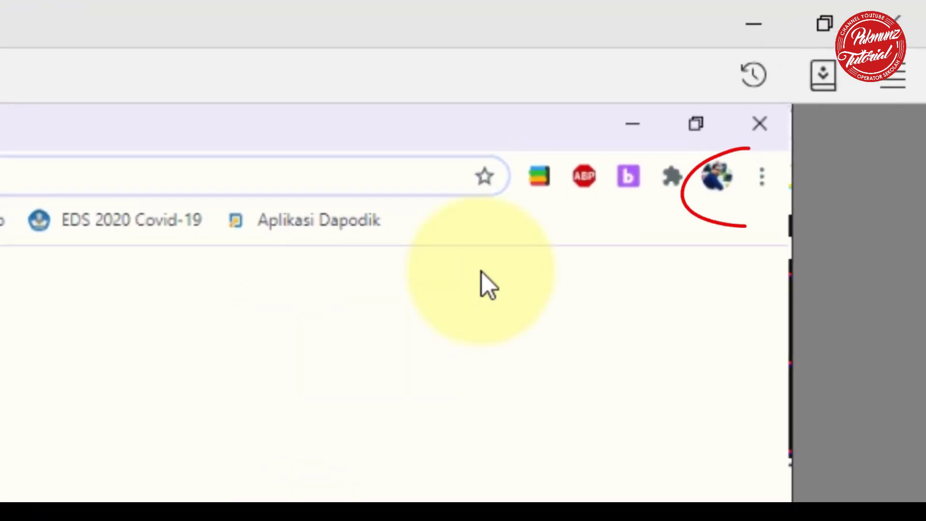
Step: Clear Chrome's browsing data from its history page, with all advanced categories selected, including passwords, autofill form data, site settings and hosted app data
left_click(761, 183)
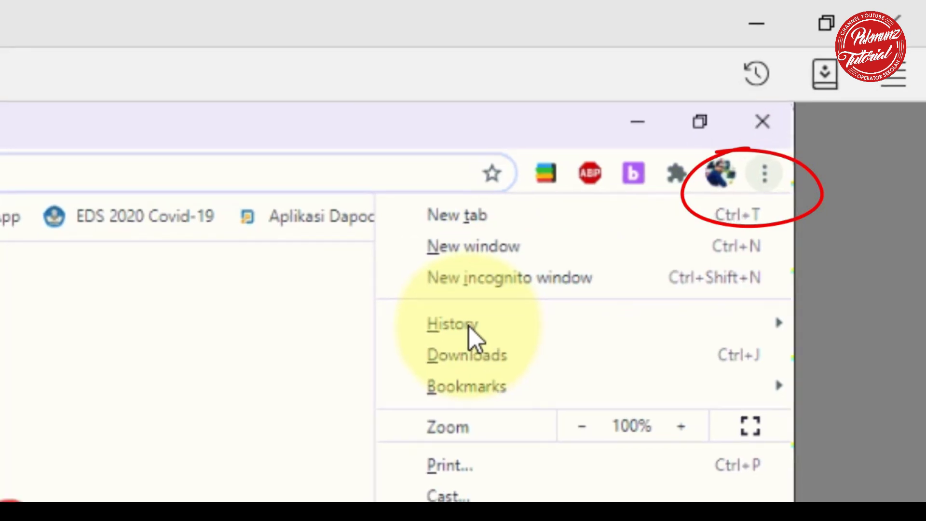
mouse_move(470, 326)
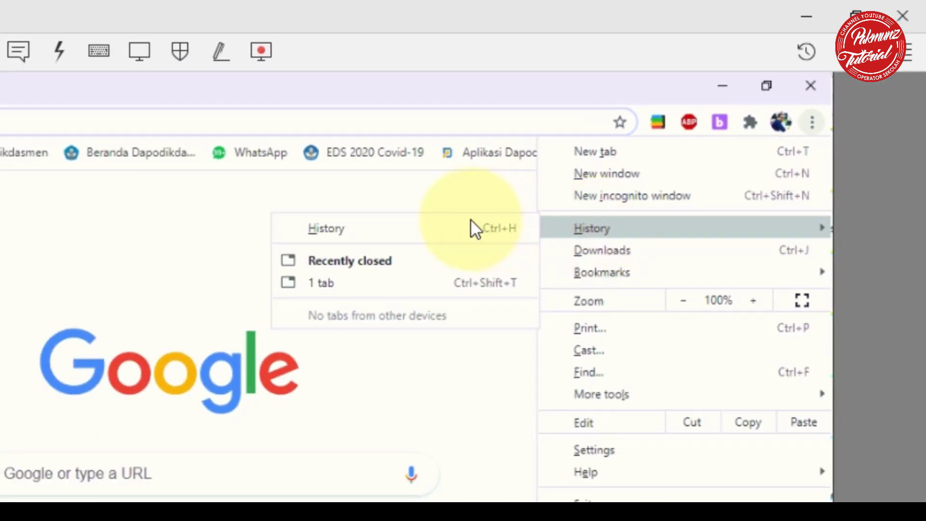
left_click(424, 228)
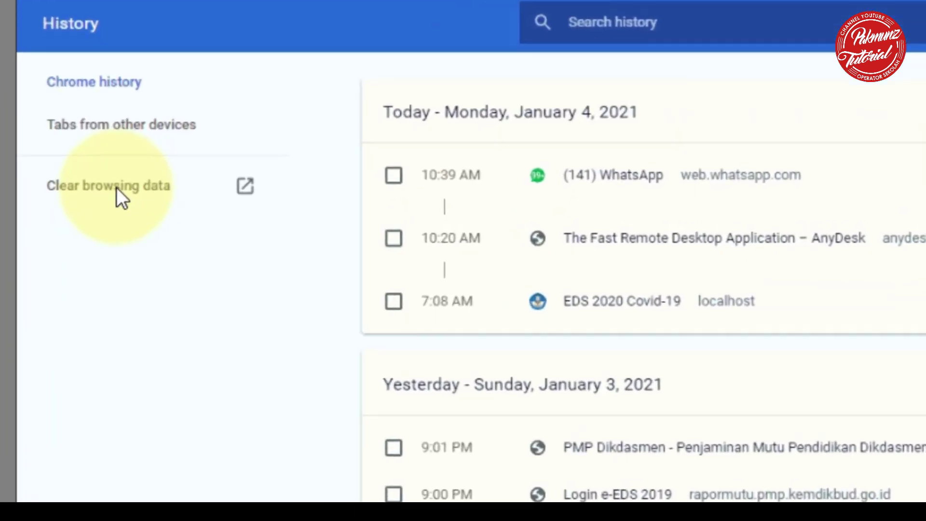
left_click(116, 188)
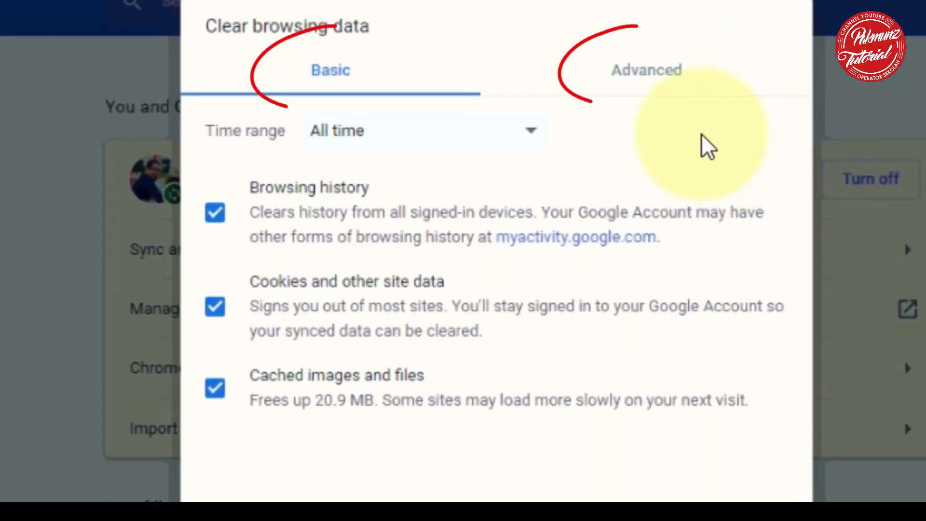
left_click(568, 132)
left_click(673, 83)
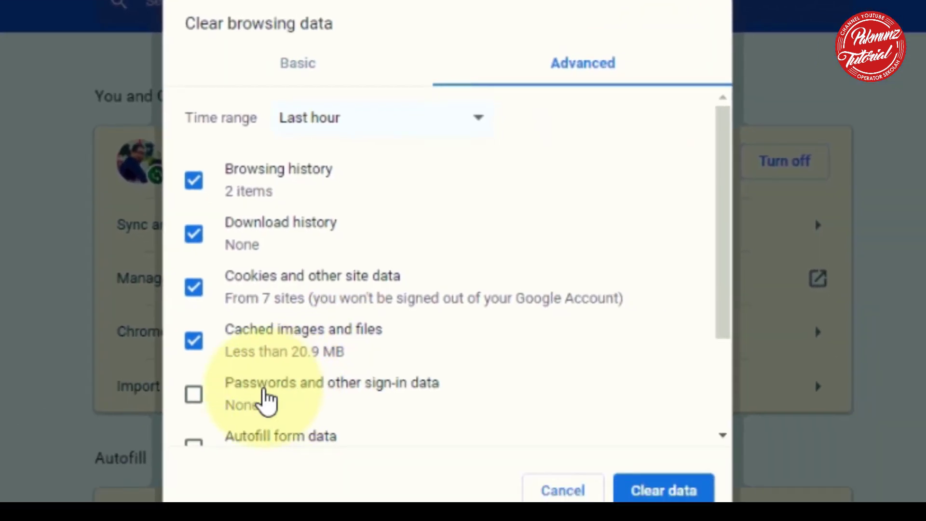
scroll(317, 372, "down", 2)
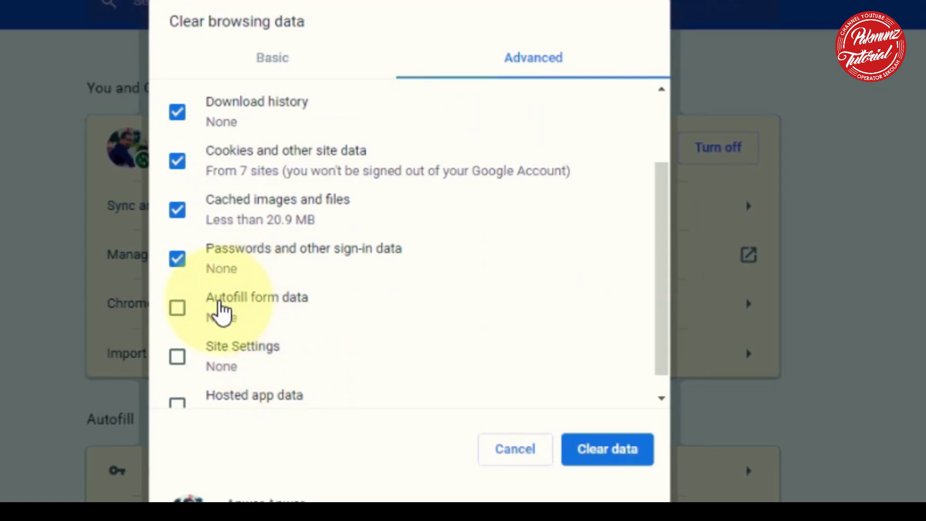
left_click(222, 310)
scroll(209, 359, "down", 1)
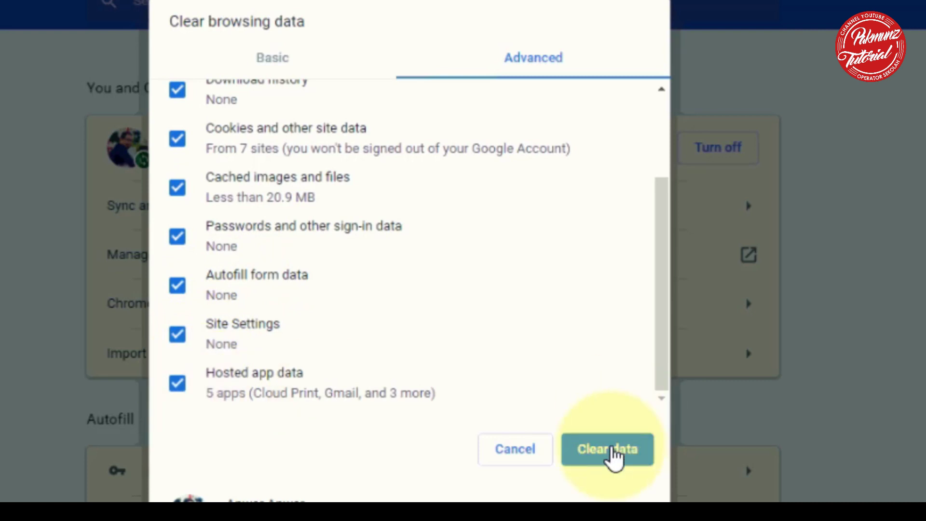
left_click(612, 456)
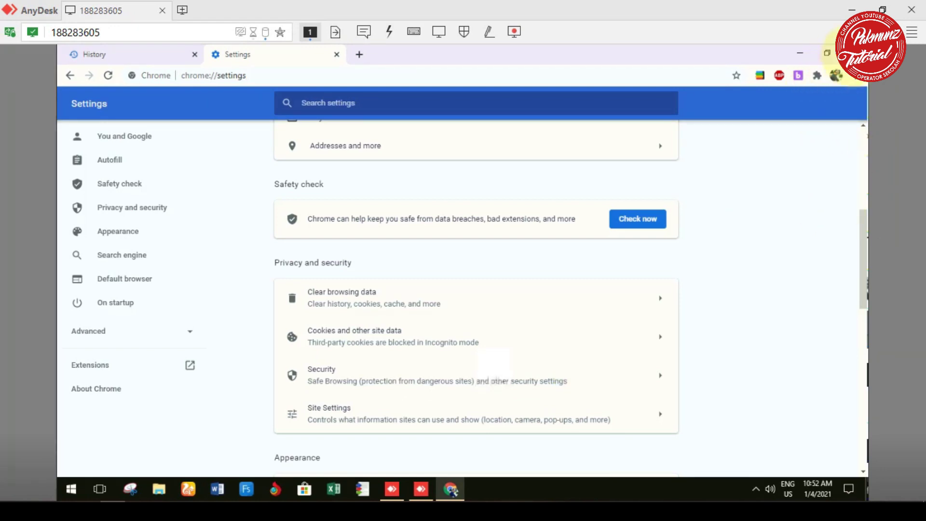
Step: Check on the About Google Chrome page whether the browser is up to date, and close the settings tab
left_click(855, 79)
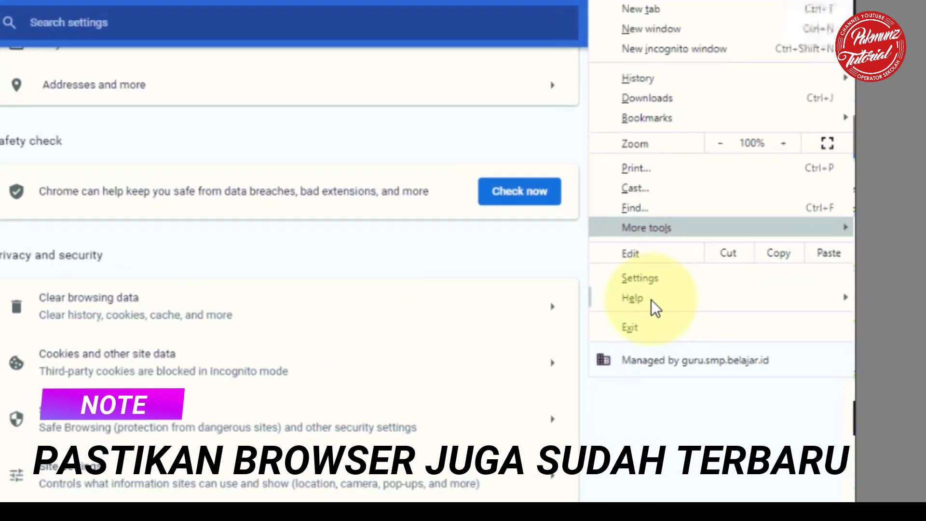
mouse_move(727, 299)
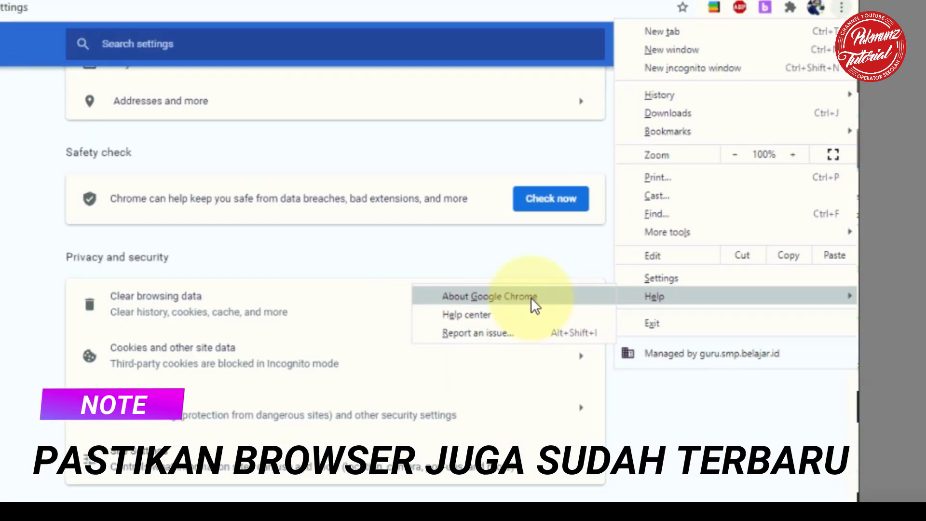
left_click(338, 307)
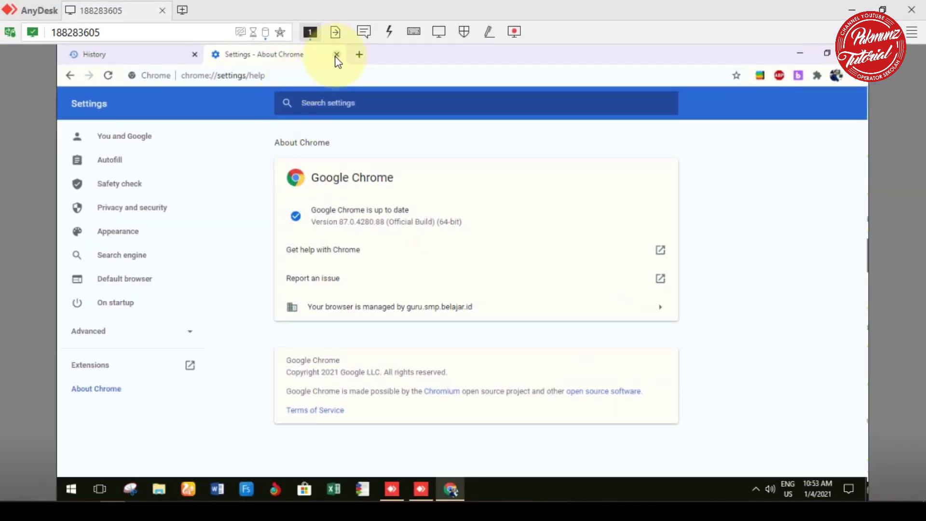
left_click(336, 54)
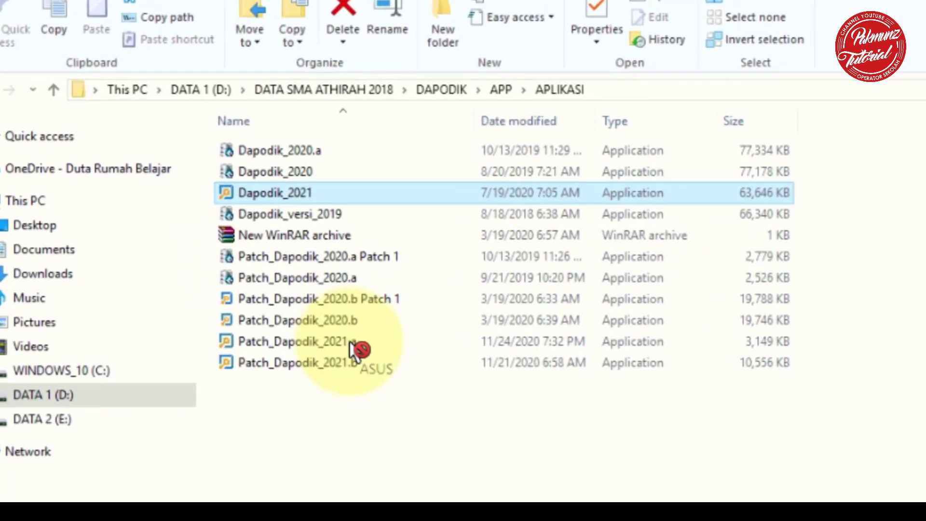
Step: Run the Dapodik_2021 installer as administrator and allow it to make changes to the device
right_click(302, 195)
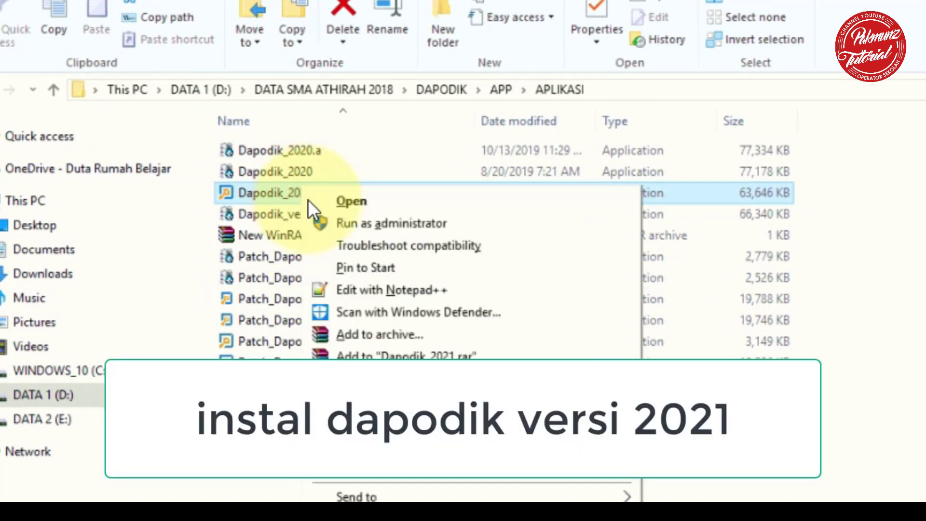
left_click(351, 224)
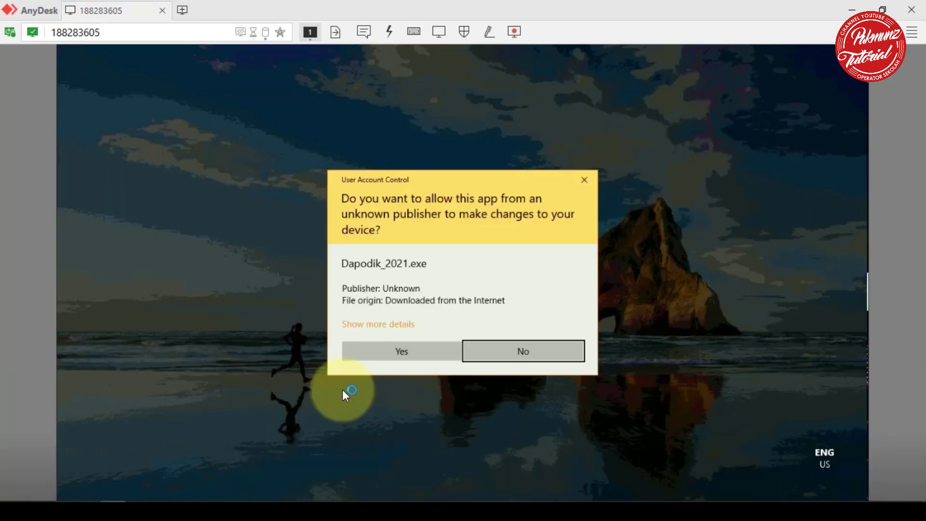
left_click(409, 352)
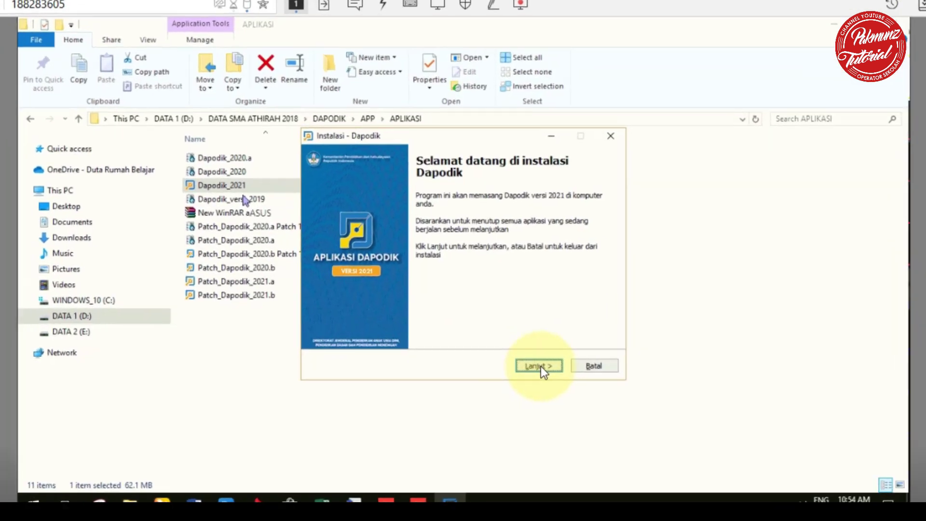
Step: Accept the licence agreement, install Dapodik 2021 with the default Start Menu folder Dapodik, and finish setup, closing the Readme file
left_click(532, 363)
left_click(318, 326)
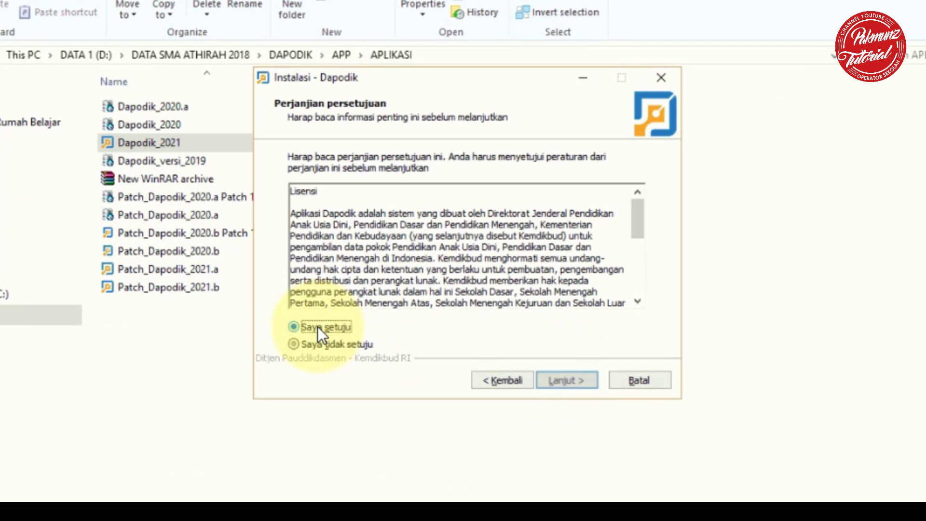
left_click(566, 383)
left_click(566, 383)
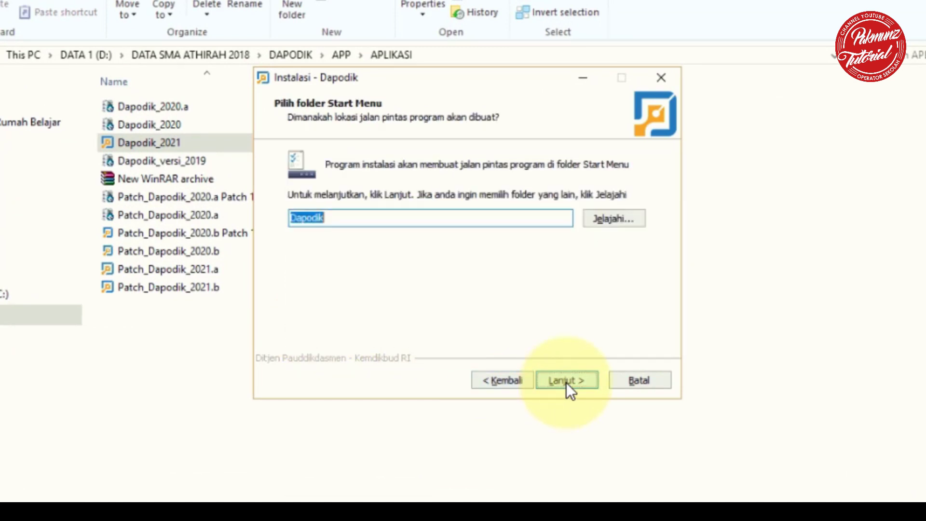
left_click(566, 383)
left_click(567, 383)
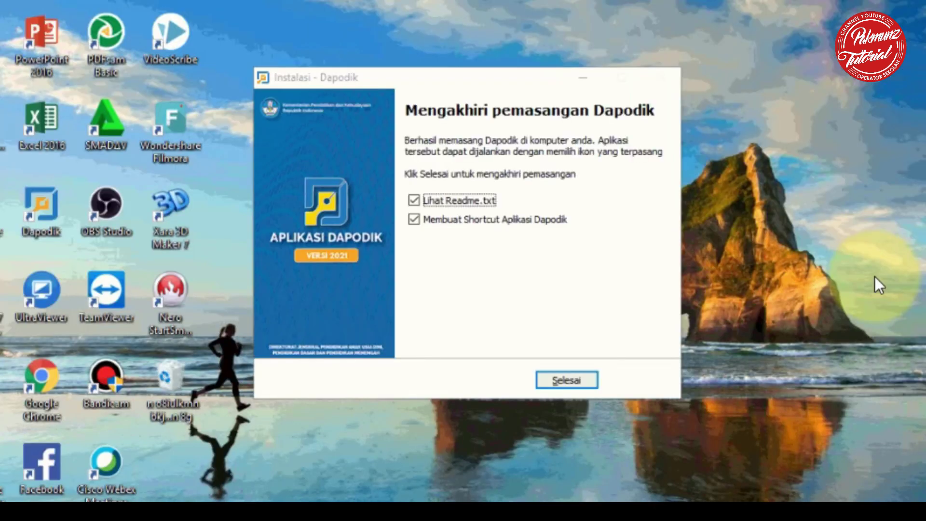
left_click(567, 384)
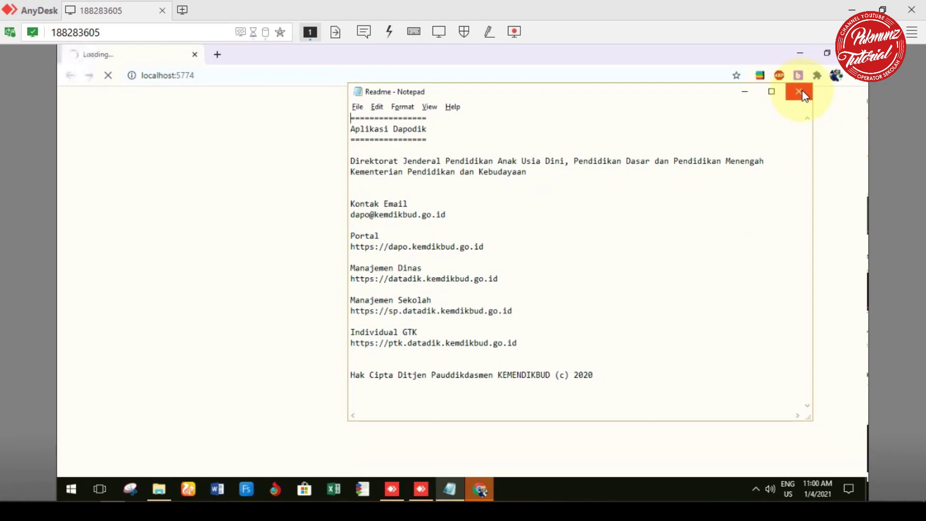
left_click(799, 92)
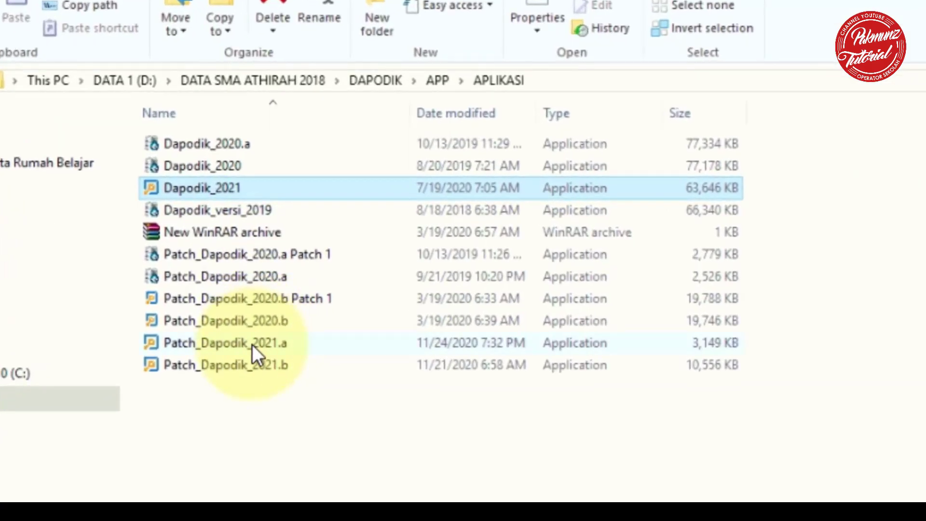
Step: Run Patch_Dapodik_2021.a as administrator, allow it to make changes and accept the fresh installer notice
left_click(251, 345)
right_click(252, 344)
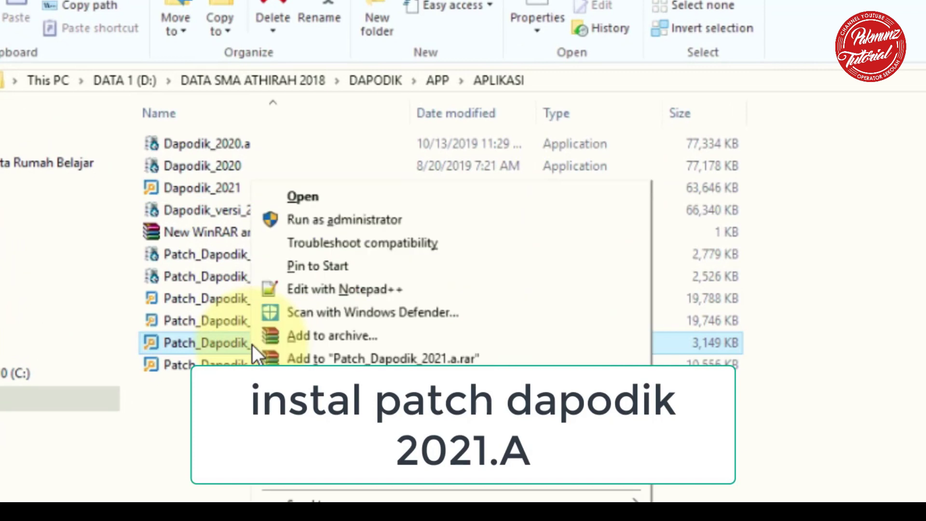
left_click(329, 222)
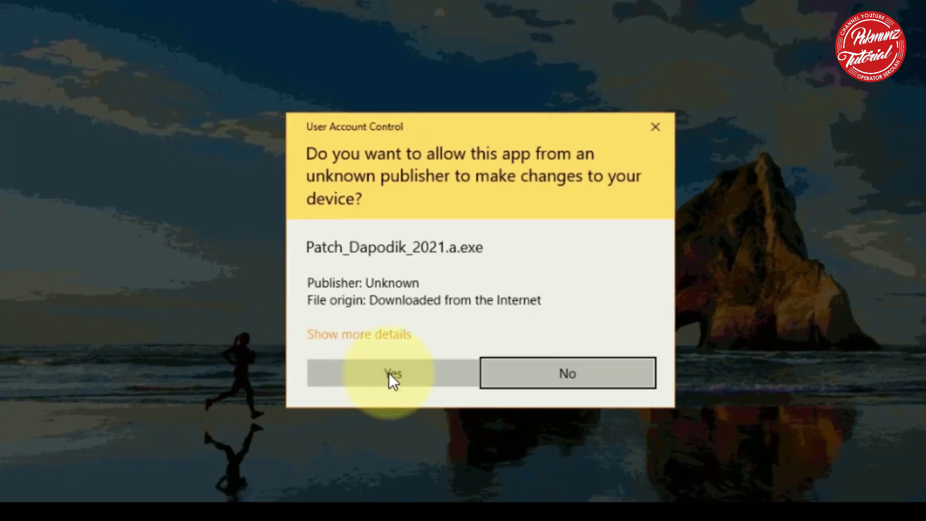
left_click(390, 376)
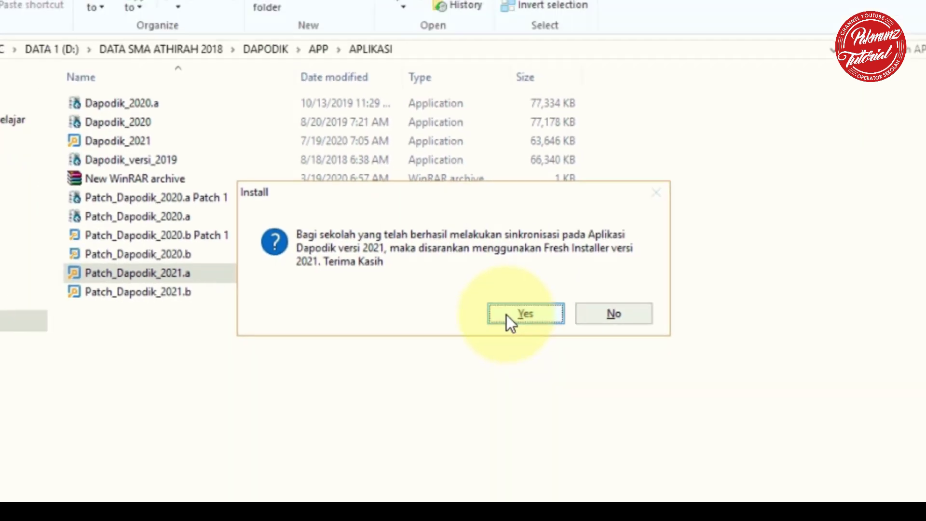
left_click(507, 315)
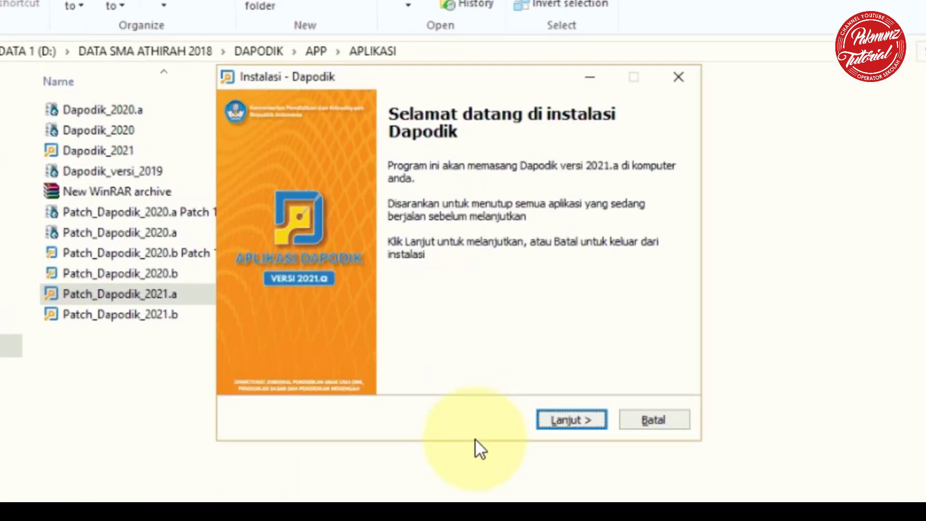
Step: Accept the licence agreement, install the Dapodik 2021.a patch and finish its setup
left_click(553, 422)
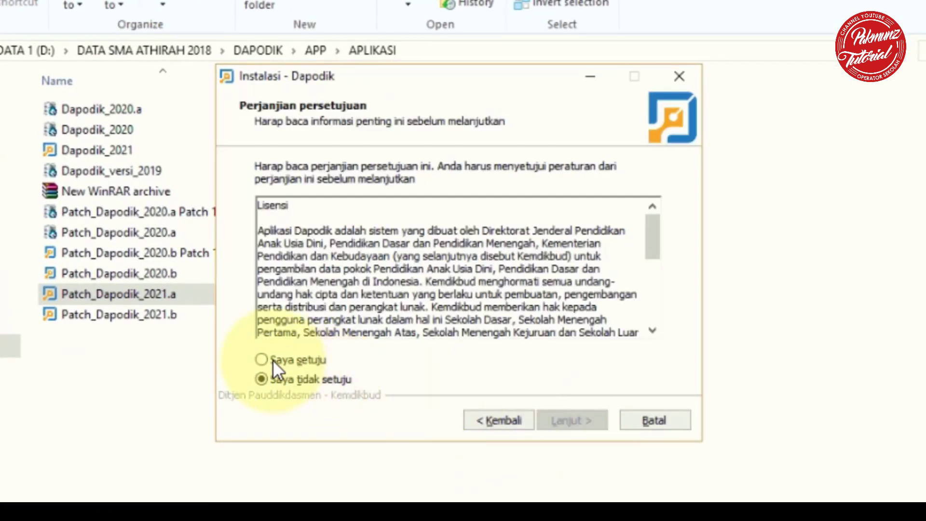
left_click(271, 358)
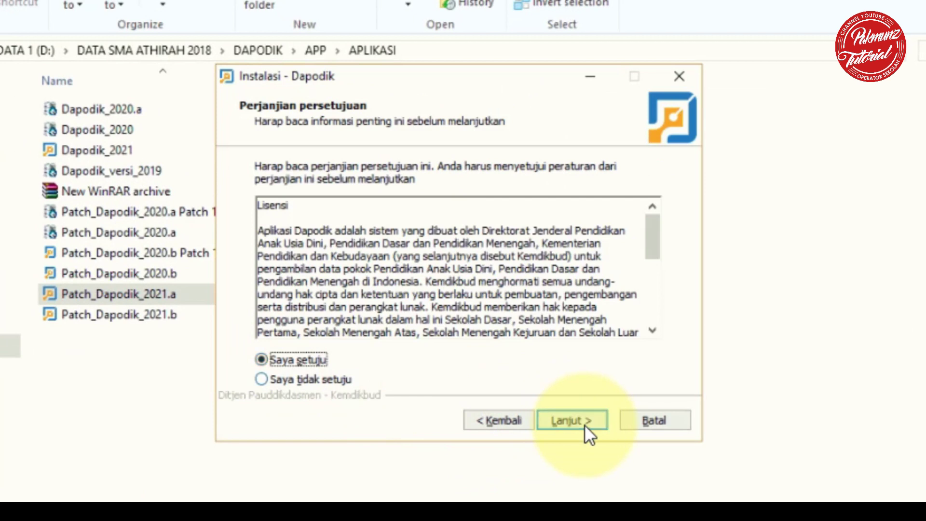
left_click(584, 422)
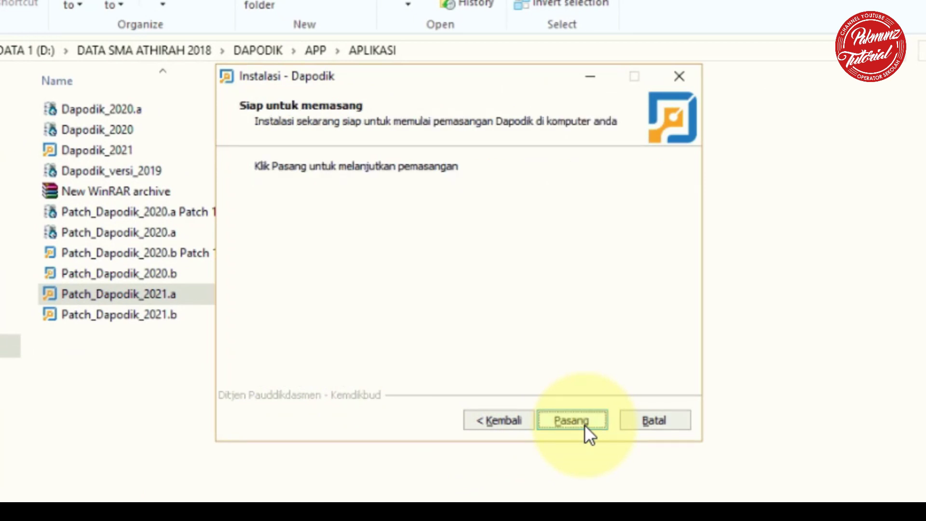
left_click(584, 422)
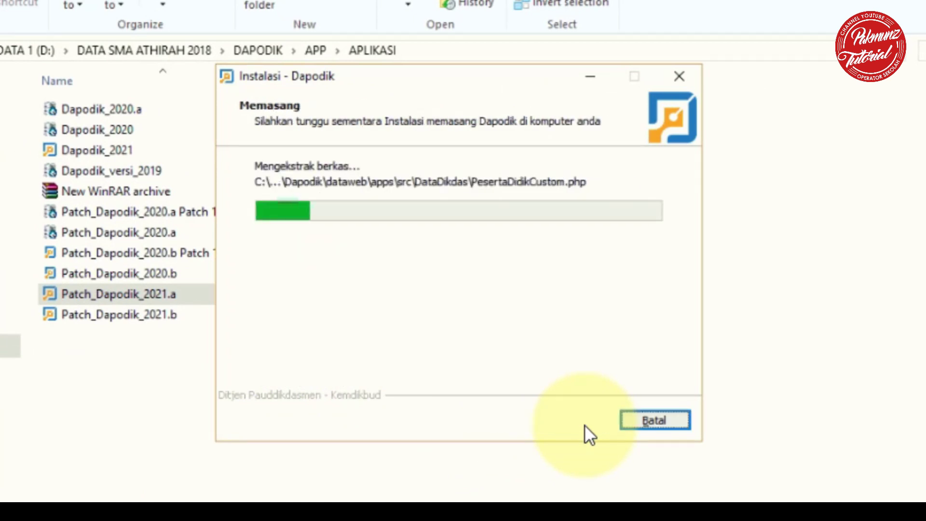
left_click(585, 424)
Step: Run Patch_Dapodik_2021.b as administrator, allow it to make changes and accept the fresh installer notice
left_click(123, 299)
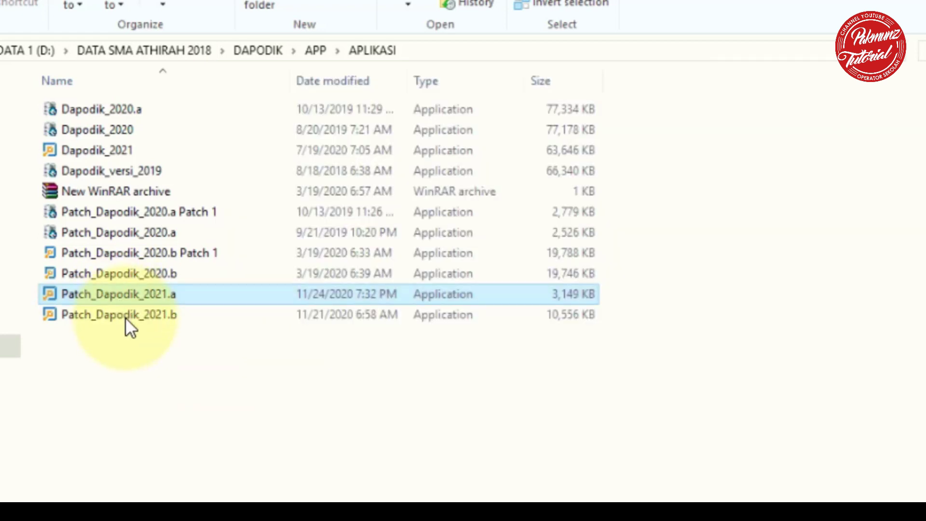
left_click(125, 317)
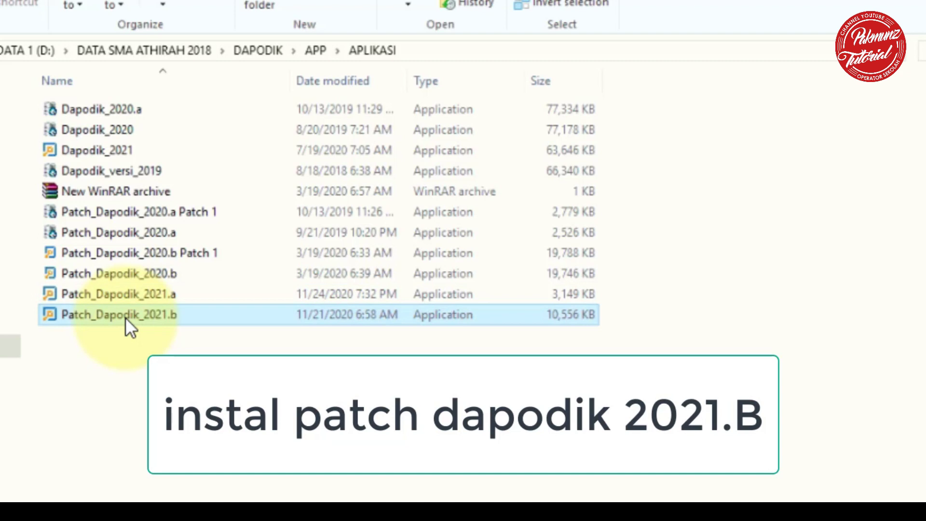
right_click(125, 318)
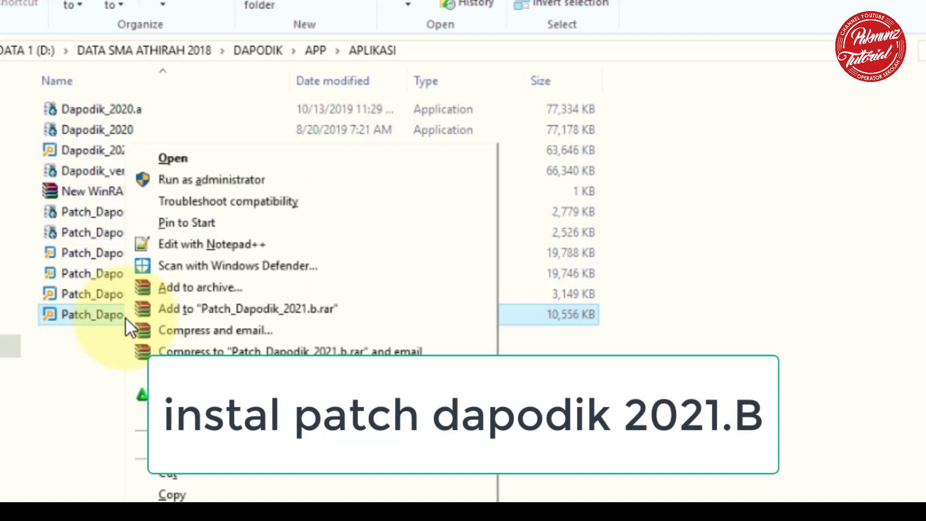
left_click(183, 180)
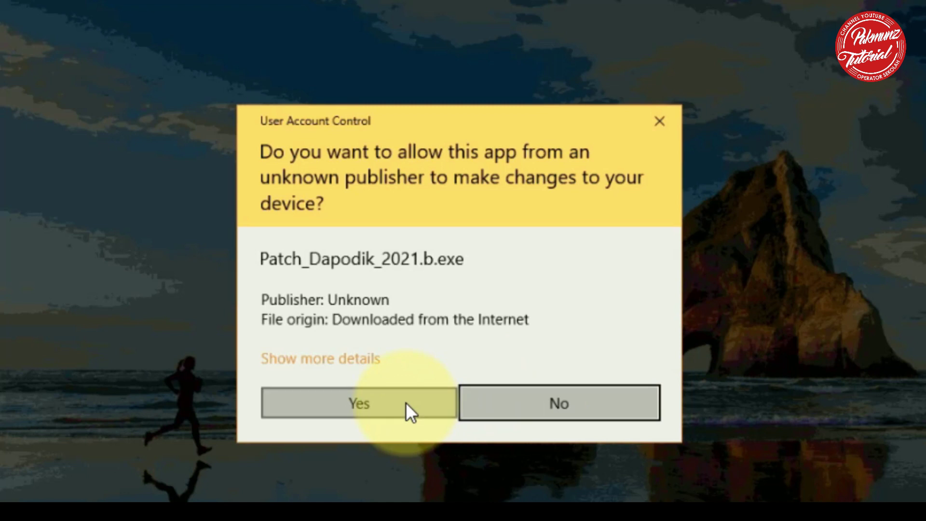
left_click(406, 403)
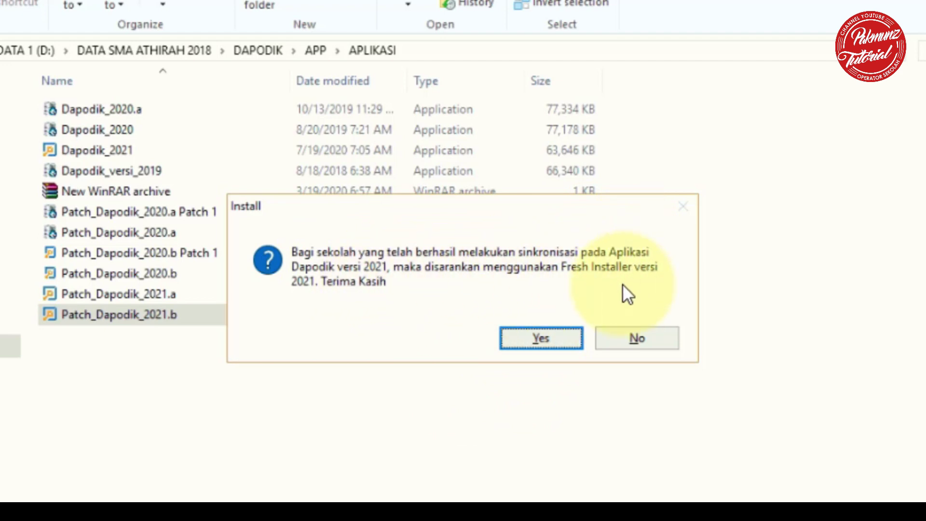
left_click(540, 343)
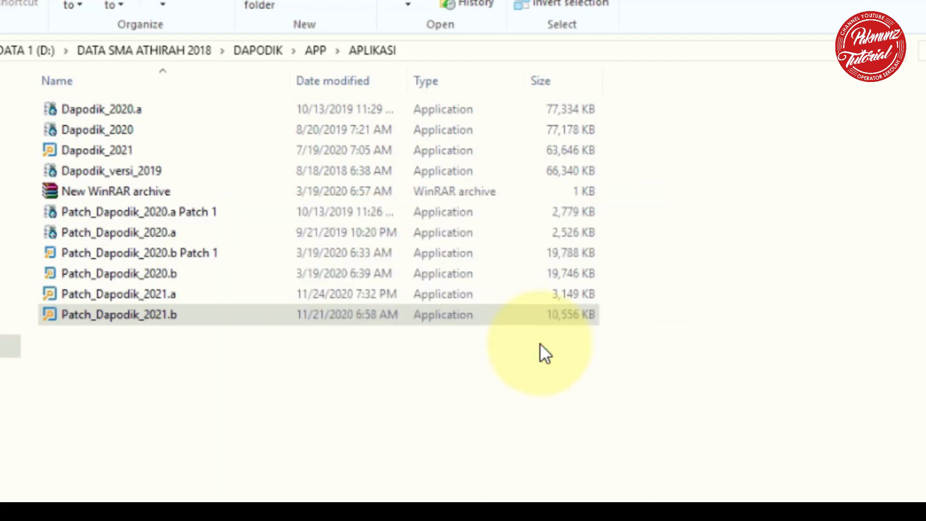
Step: Accept the licence agreement, install the Dapodik 2021.b patch and finish its setup
left_click(580, 422)
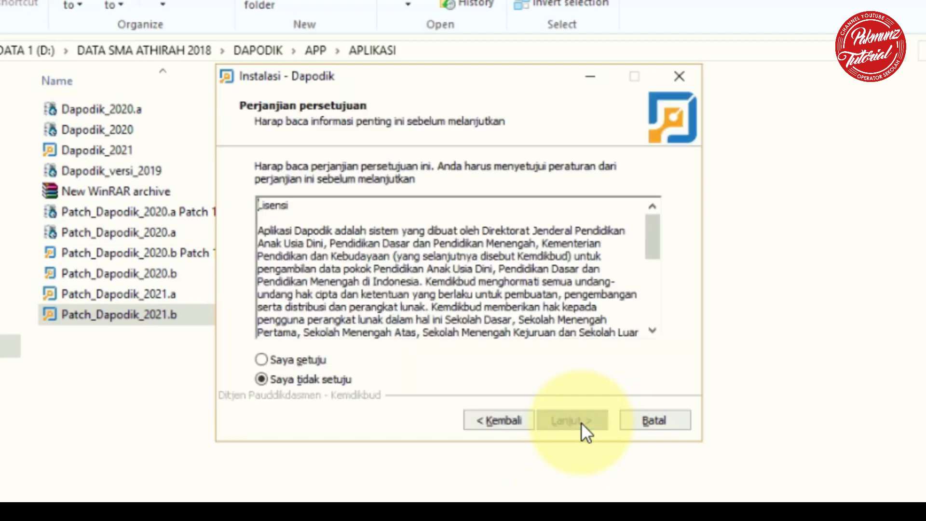
left_click(300, 361)
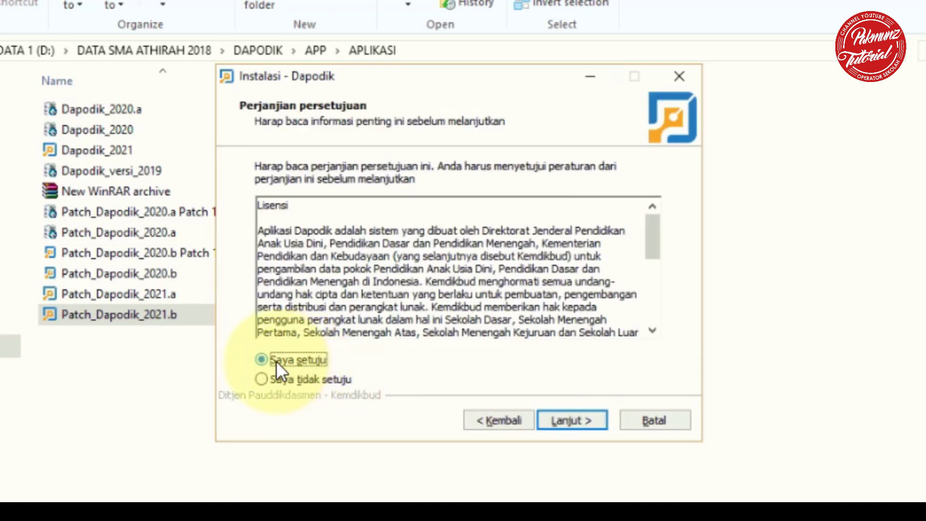
left_click(565, 426)
left_click(562, 419)
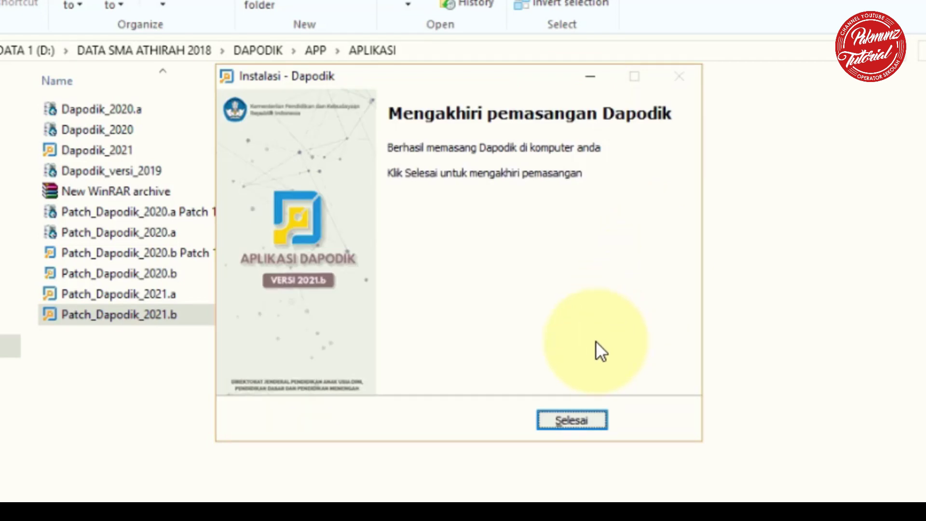
left_click(570, 418)
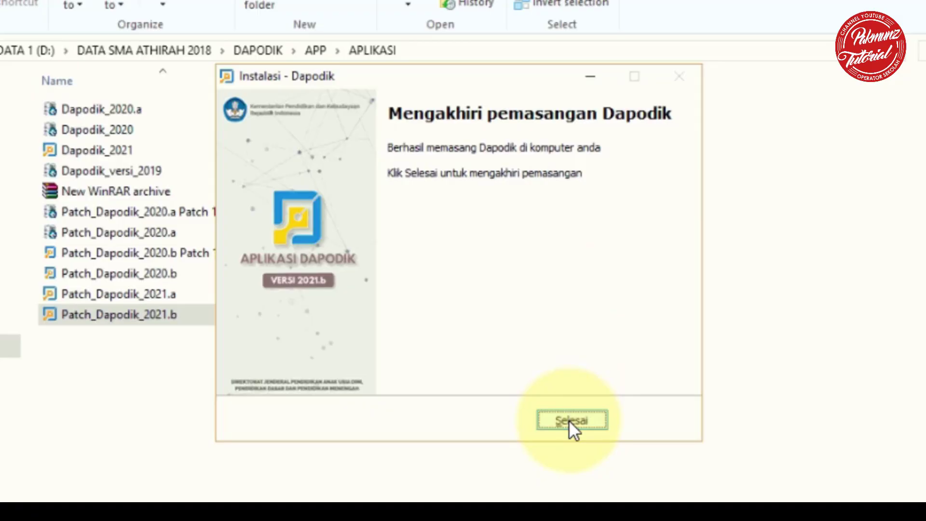
left_click(569, 420)
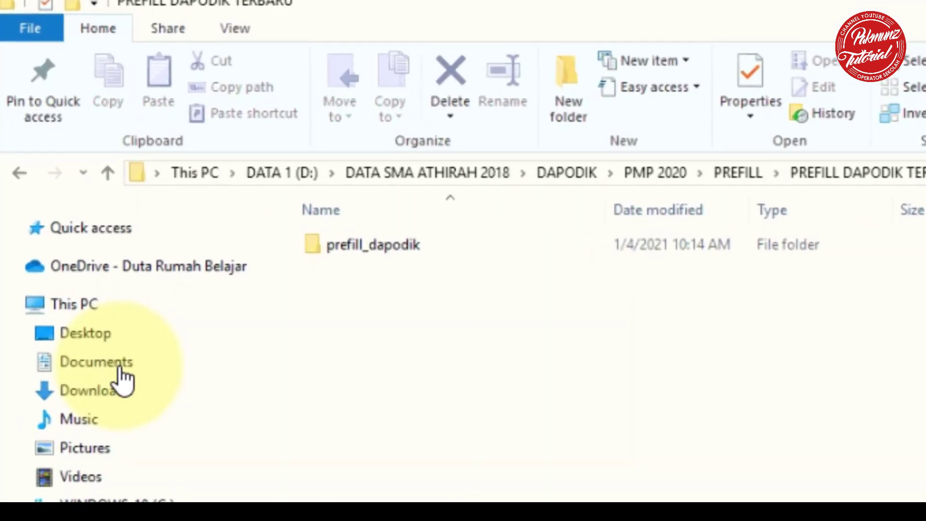
Step: Copy the prefill file from the prefill_dapodik folder in PREFILL DAPODIK TERBARU into the prefill_dapodik folder on drive C
double_click(440, 245)
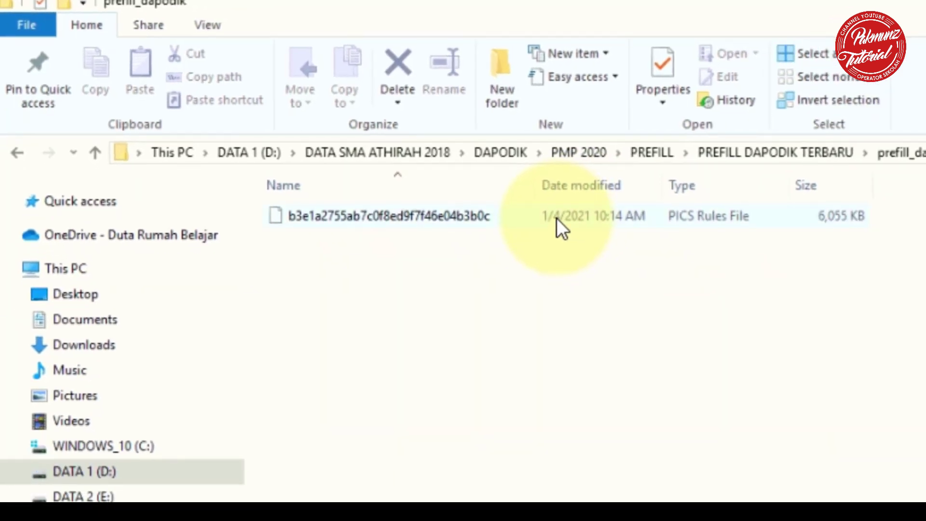
right_click(535, 216)
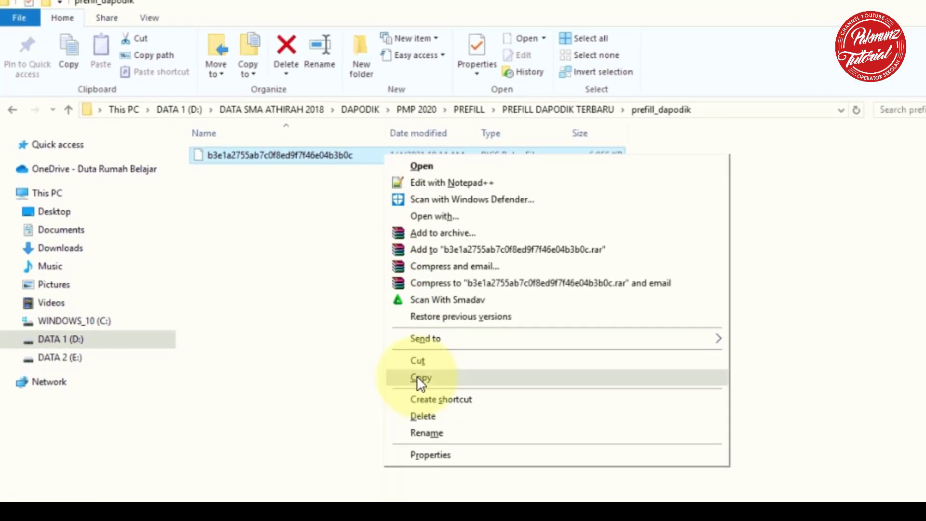
left_click(418, 378)
left_click(95, 322)
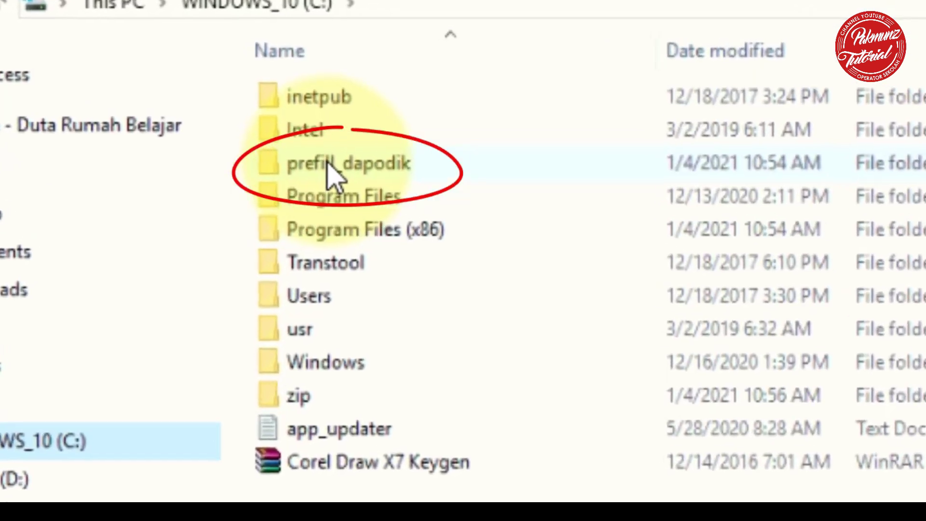
double_click(329, 164)
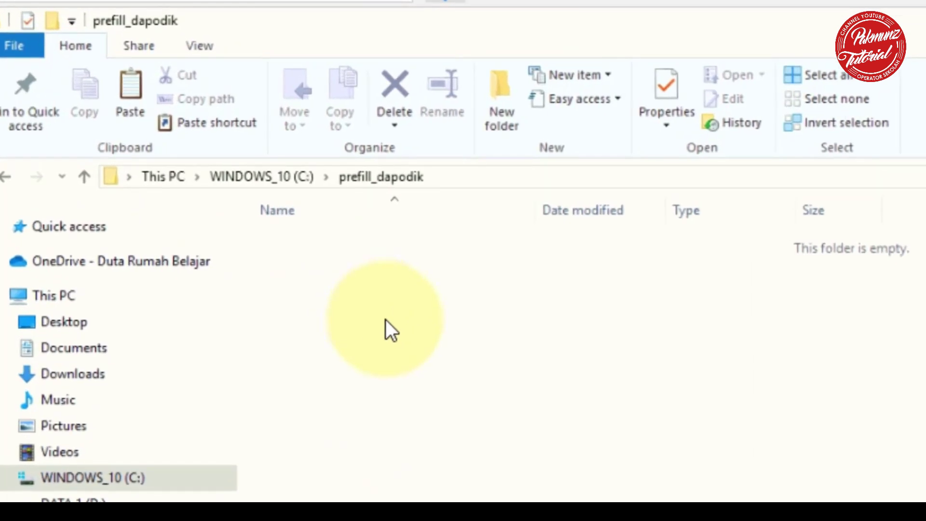
right_click(386, 319)
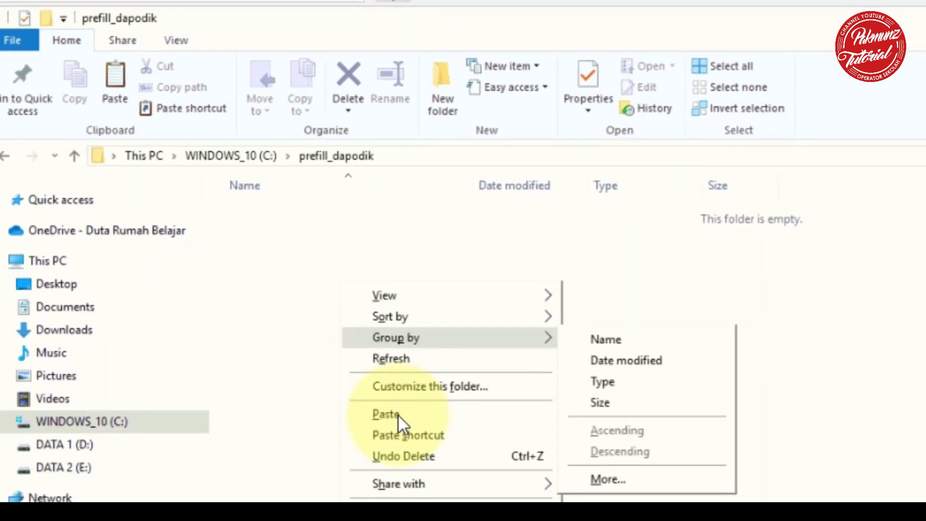
left_click(386, 414)
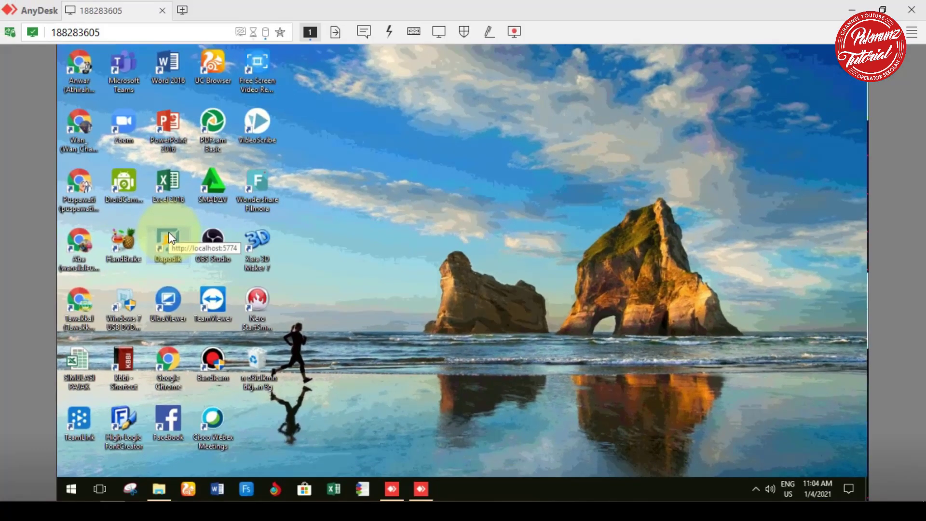
Step: Open Dapodik from the desktop and fill in the saved username email and account password on the registration form
double_click(169, 237)
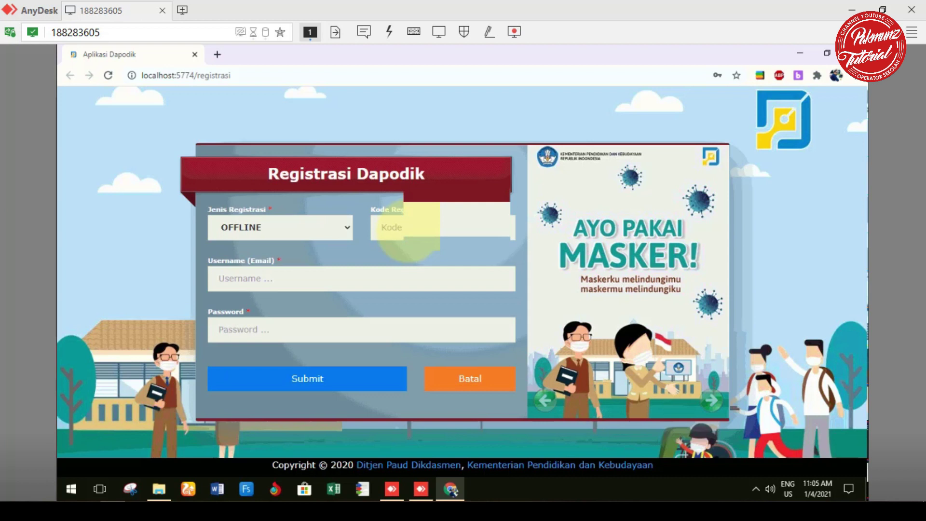
key("Down")
key("Down")
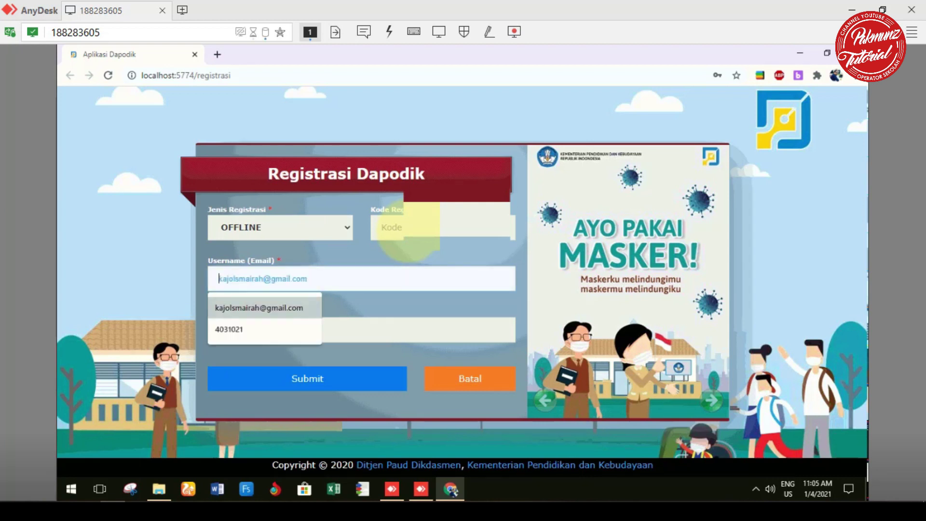
key("Return")
key("Tab")
key("Down")
key("Return")
Step: Fill in the registration code, submit the OFFLINE registration and confirm that the latest prefill is used
left_click(407, 230)
key("Down")
key("Return")
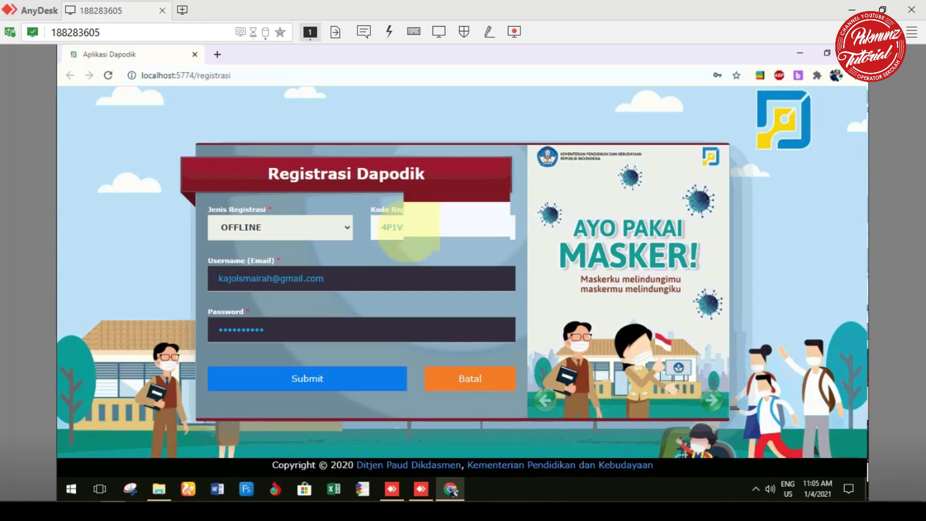
left_click(362, 384)
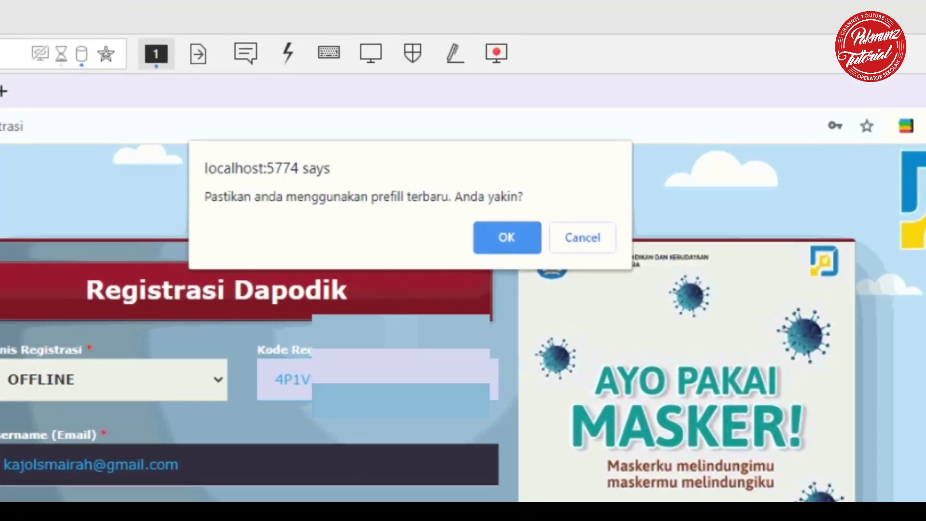
left_click(519, 249)
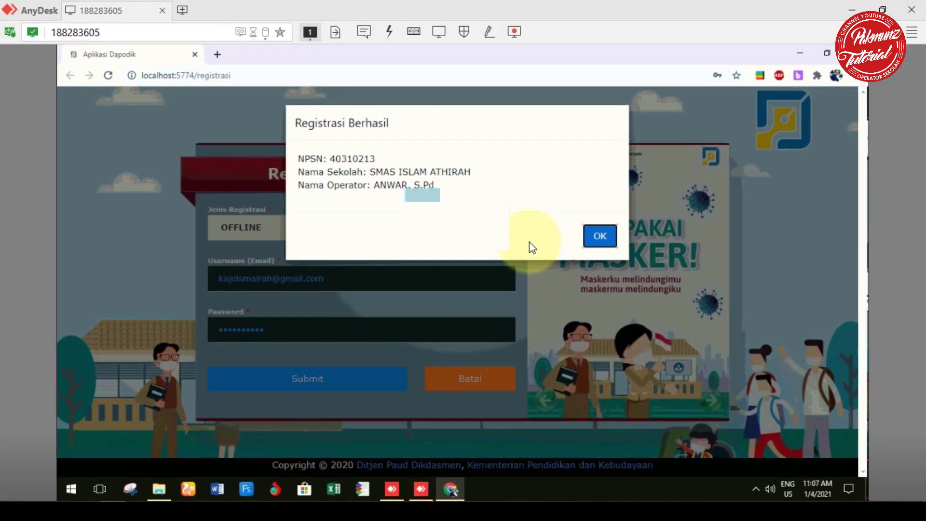
Step: Close the registration confirmation, sign in for 2020/2021 Ganjil with the Operator Sekolah role and close the welcome notes
left_click(599, 236)
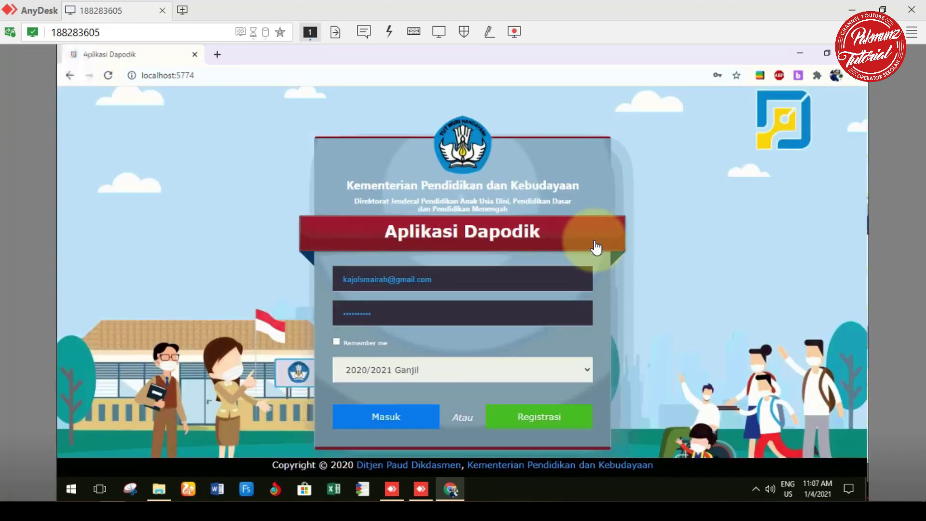
left_click(409, 415)
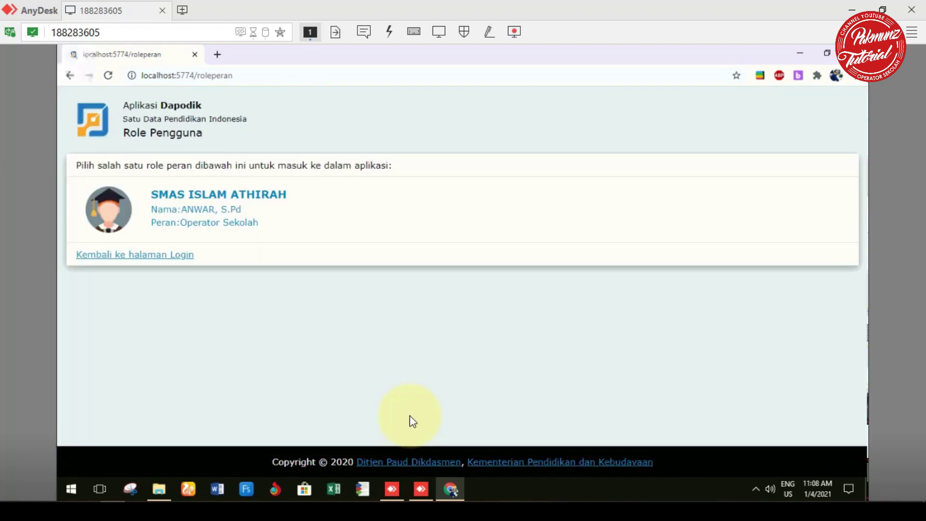
left_click(226, 219)
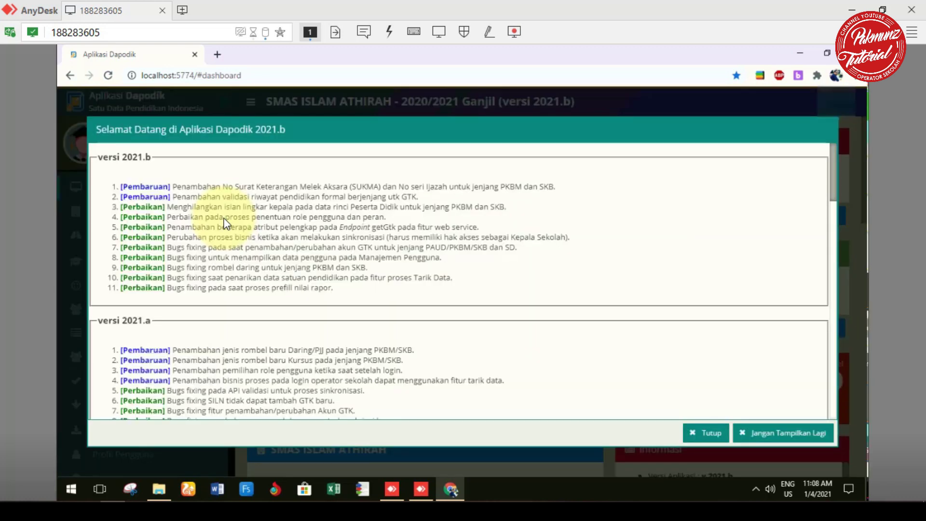
left_click(700, 433)
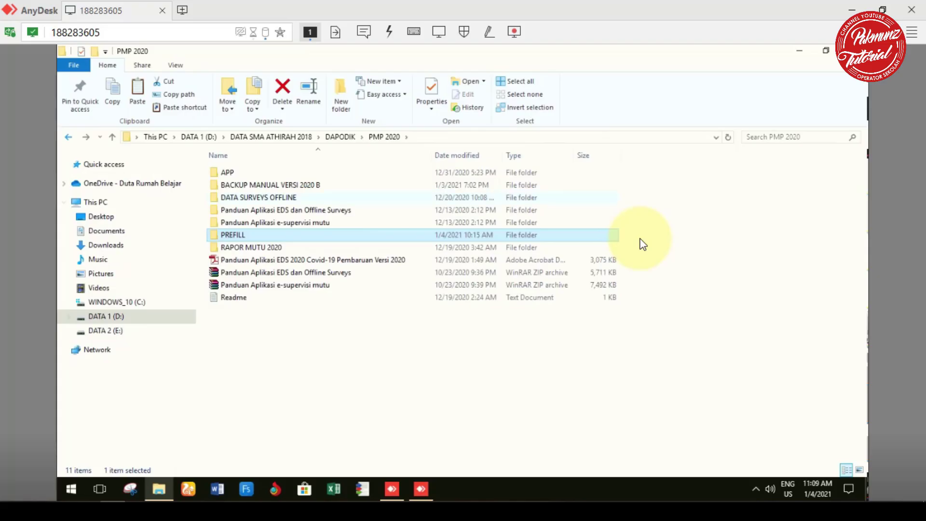
Step: Run EDS_2020.COVID-19.2020.B.001 from the APP folder in PMP 2020 as administrator and allow it to make changes
key("Home")
key("Return")
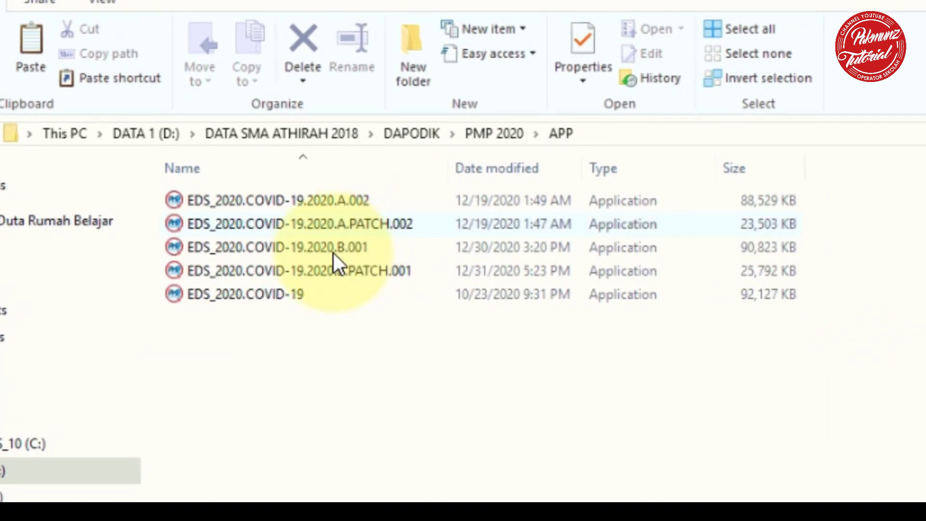
left_click(334, 253)
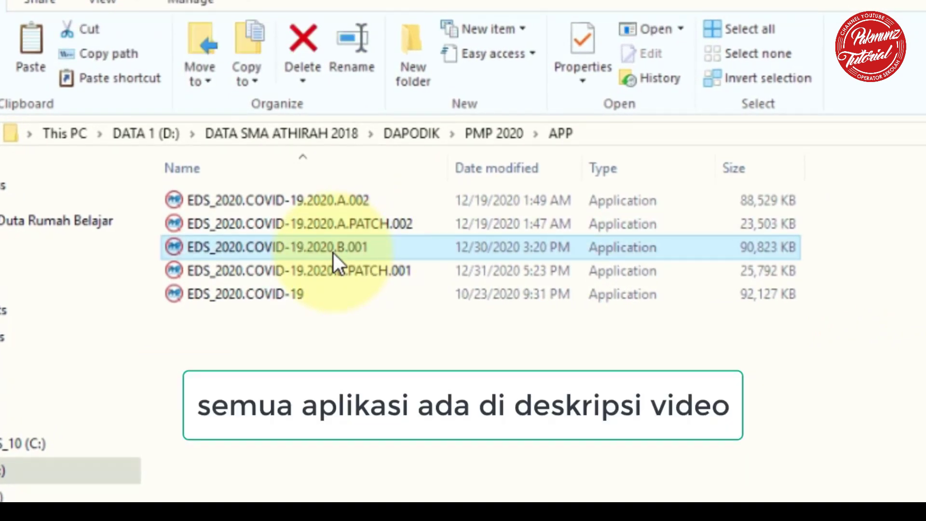
right_click(334, 253)
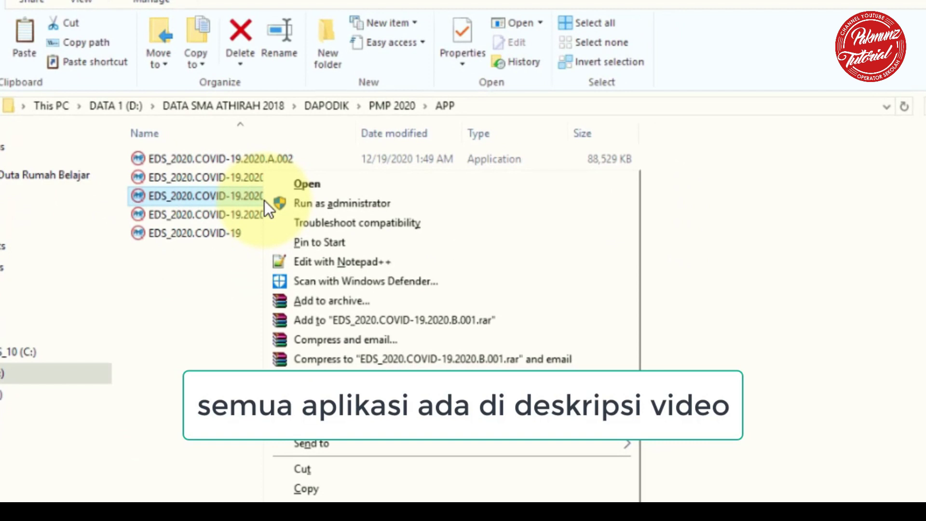
left_click(308, 204)
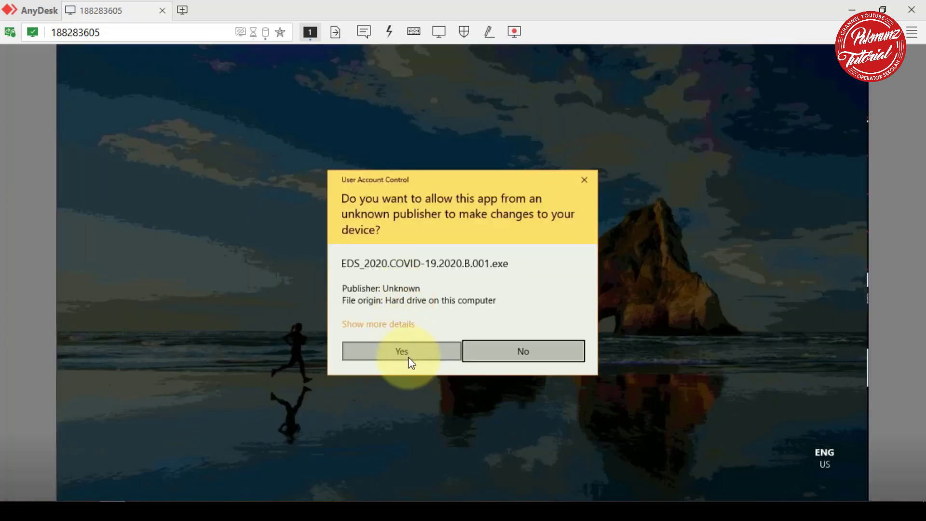
left_click(401, 352)
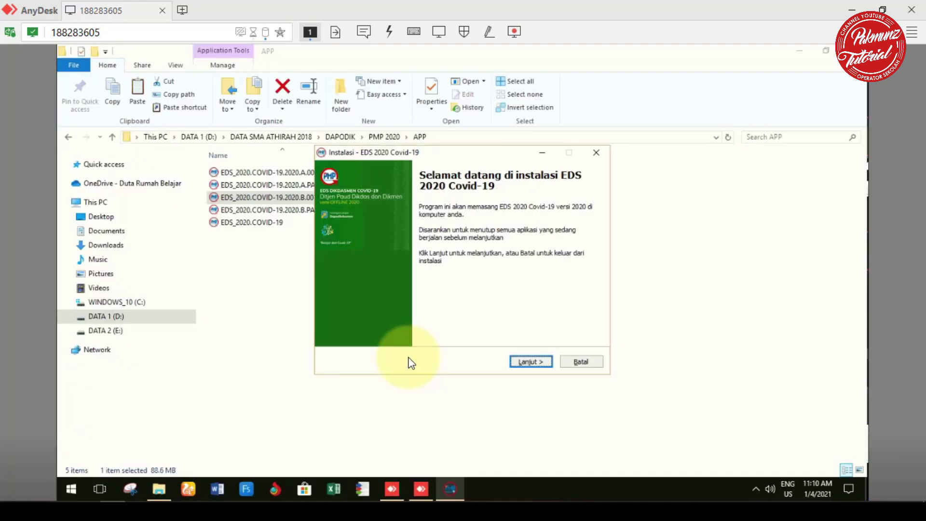
Step: Accept the licence agreement, install EDS 2020 Covid-19 in the default folder, finish the setup and close the Readme file
left_click(531, 362)
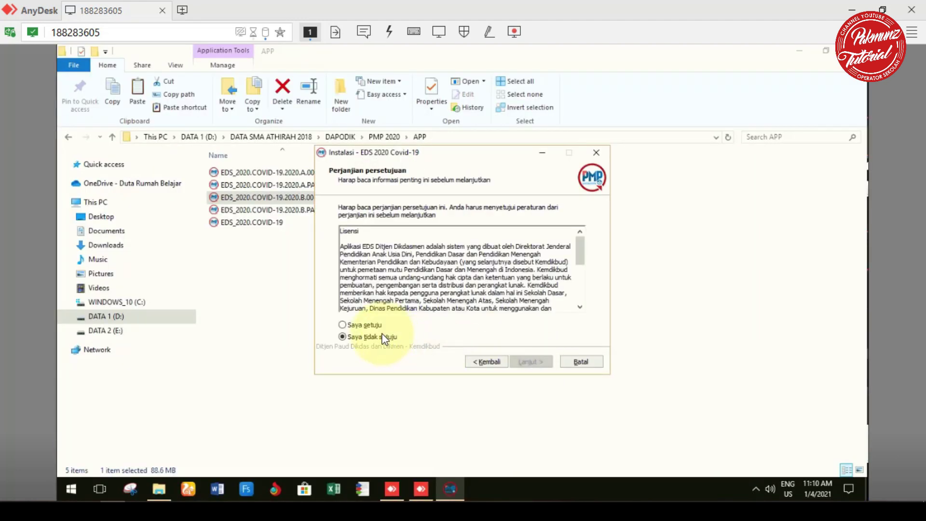
left_click(360, 326)
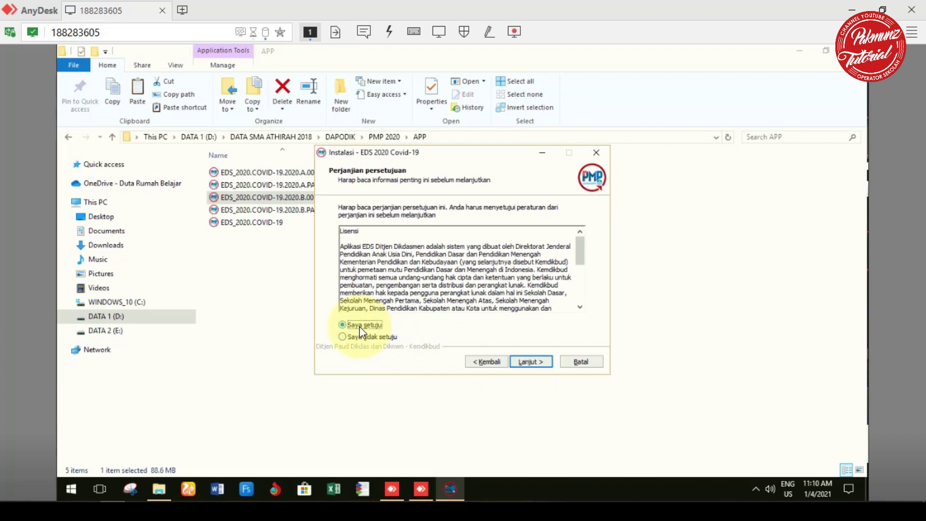
left_click(526, 365)
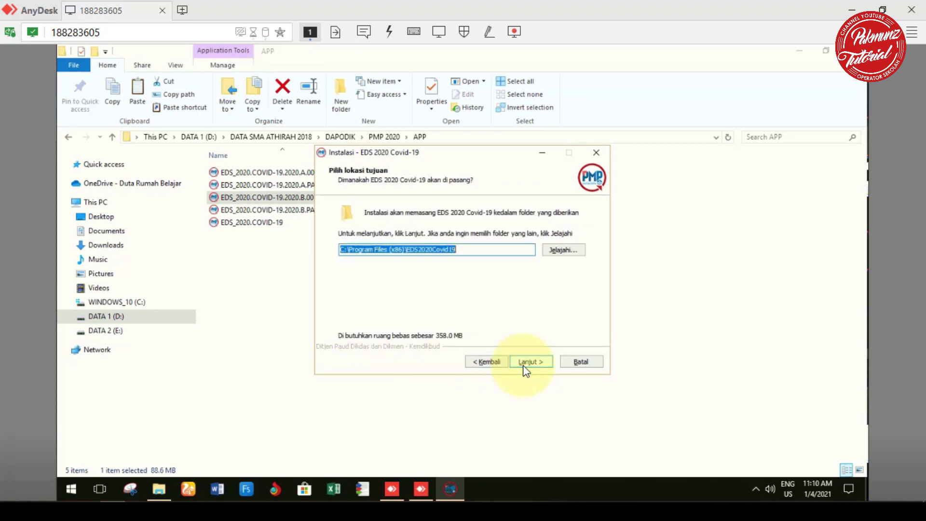
left_click(526, 367)
left_click(526, 367)
left_click(525, 368)
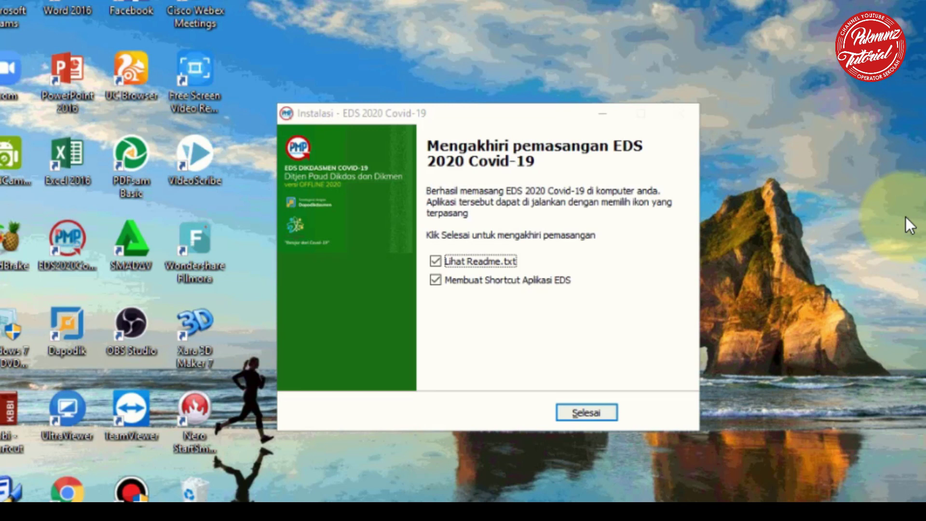
left_click(600, 413)
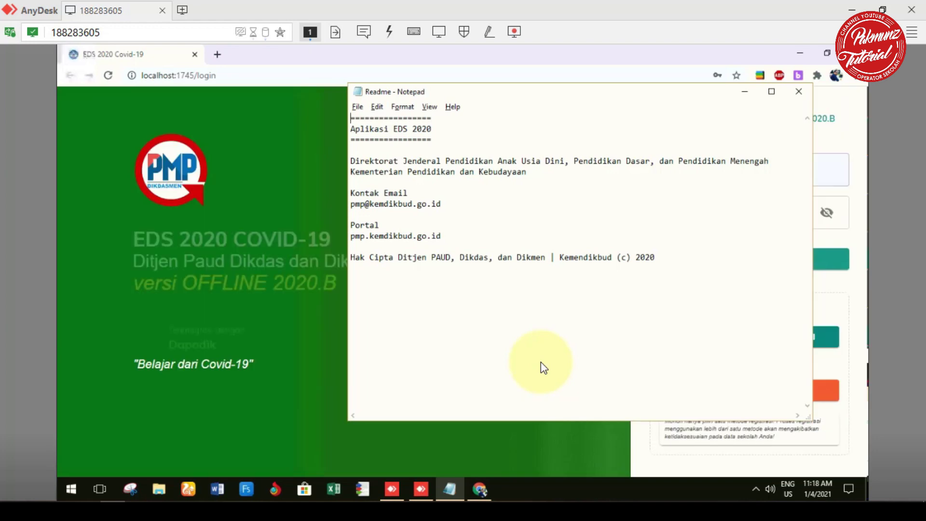
left_click(799, 91)
Step: Review the sign-in fields and the Dapodik Lokal and Prefill registration options on the EDS 2020 Covid-19 login page
left_click(784, 183)
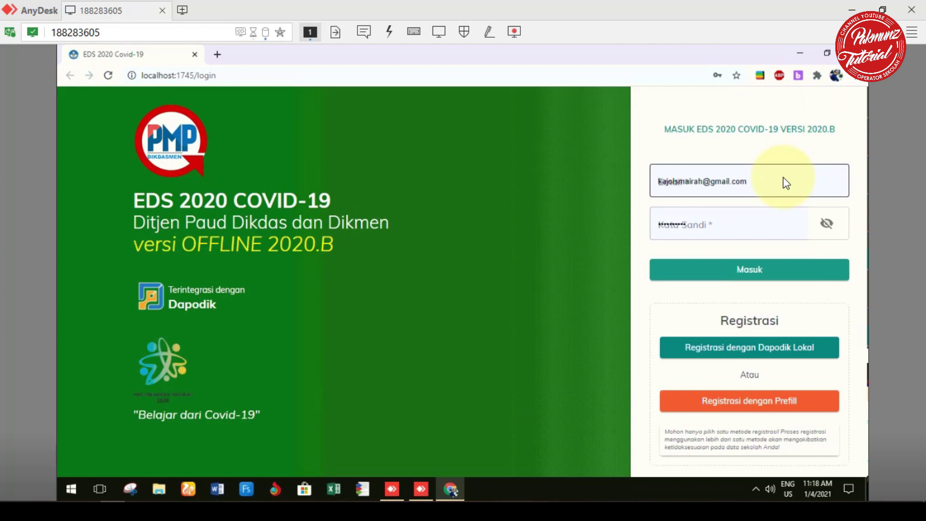
left_click(750, 273)
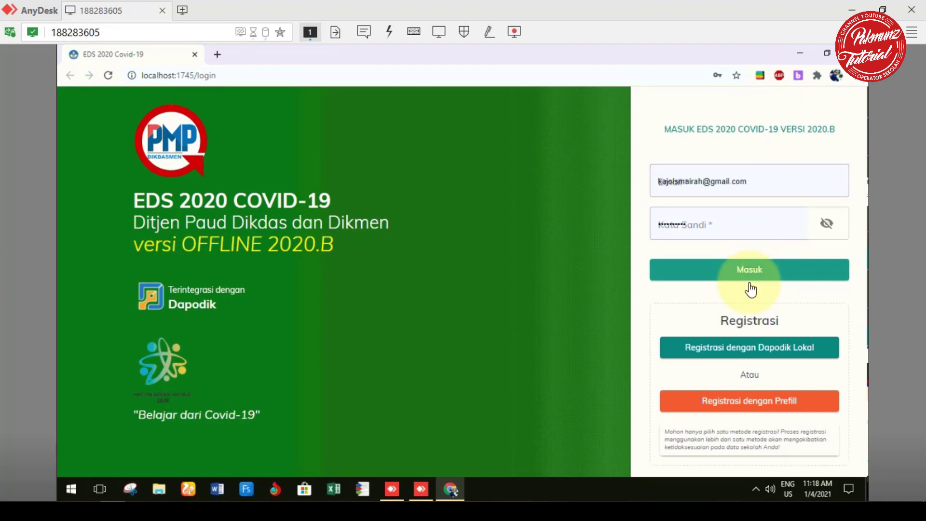
left_click(752, 274)
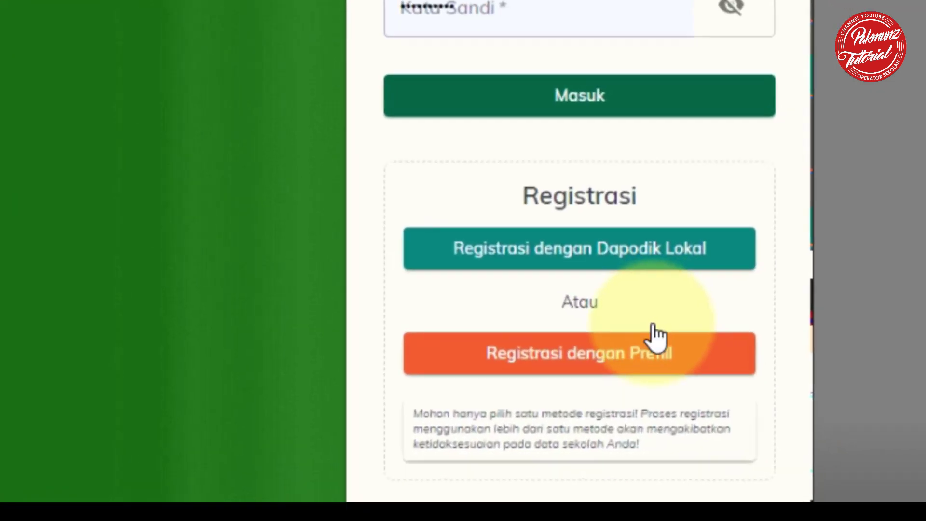
left_click(604, 346)
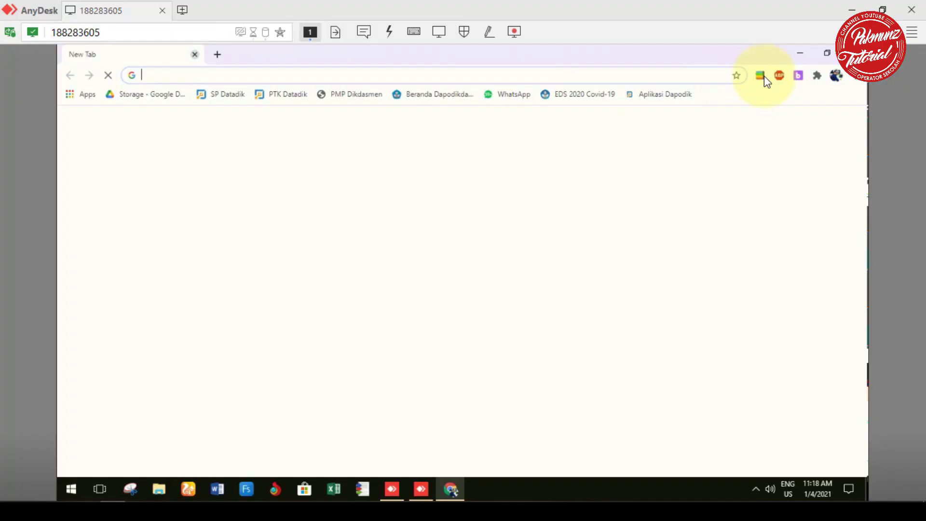
Step: Clear the browser's browsing history, cookies and site data, and cached images and files for all time
left_click(858, 77)
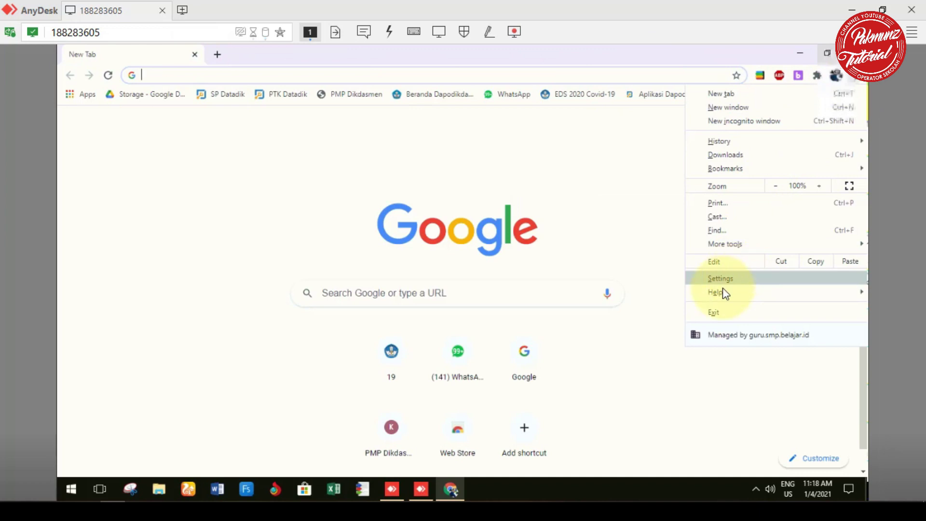
mouse_move(722, 296)
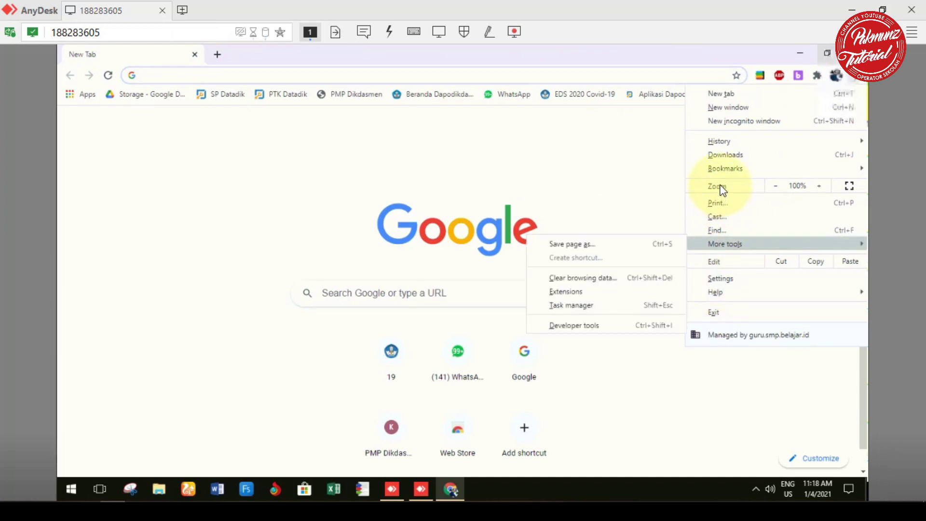
mouse_move(720, 140)
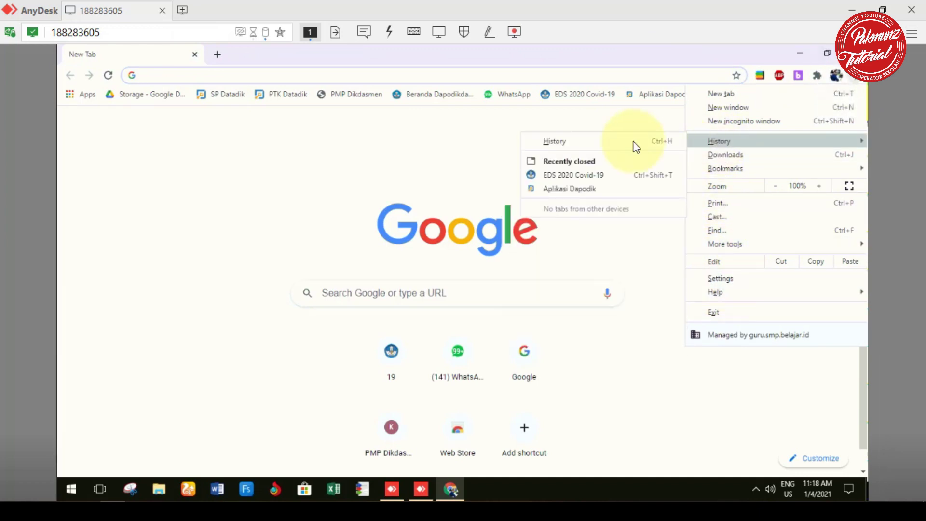
left_click(610, 145)
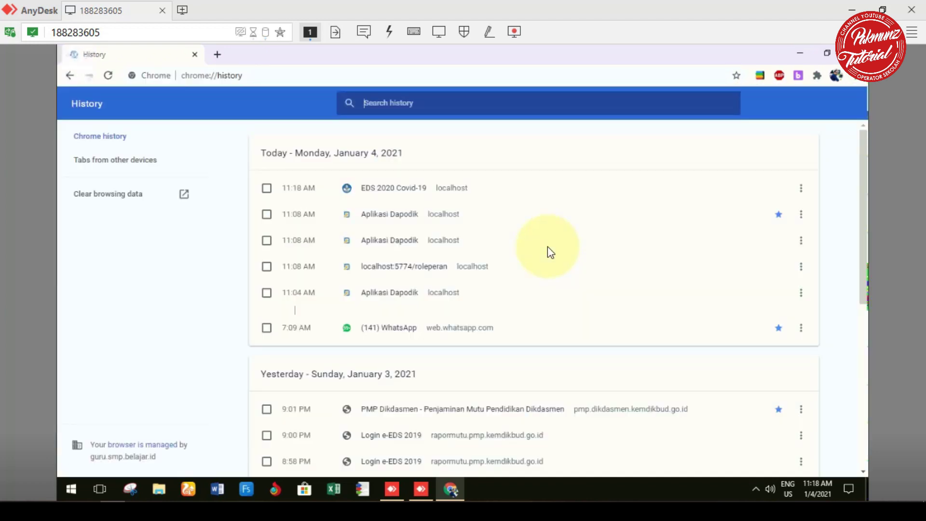
left_click(108, 198)
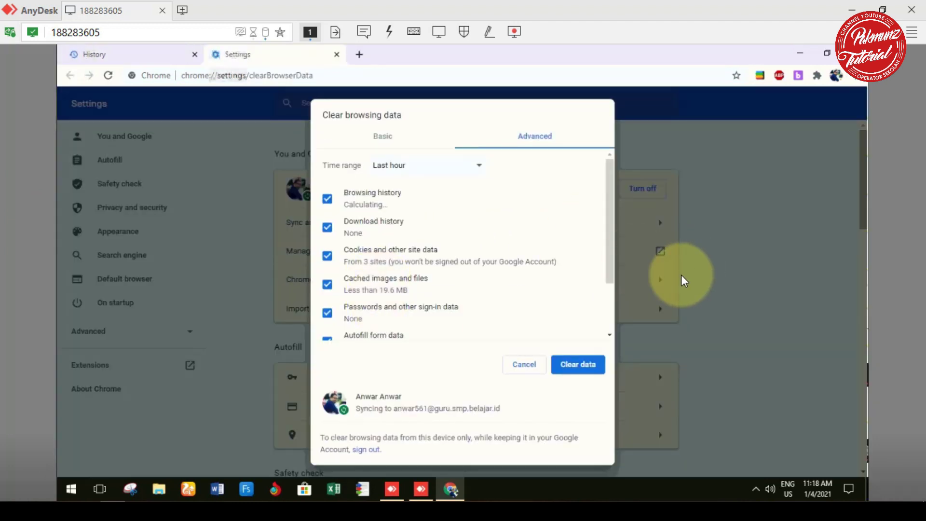
scroll(488, 295, "down", 2)
scroll(427, 200, "down", 1)
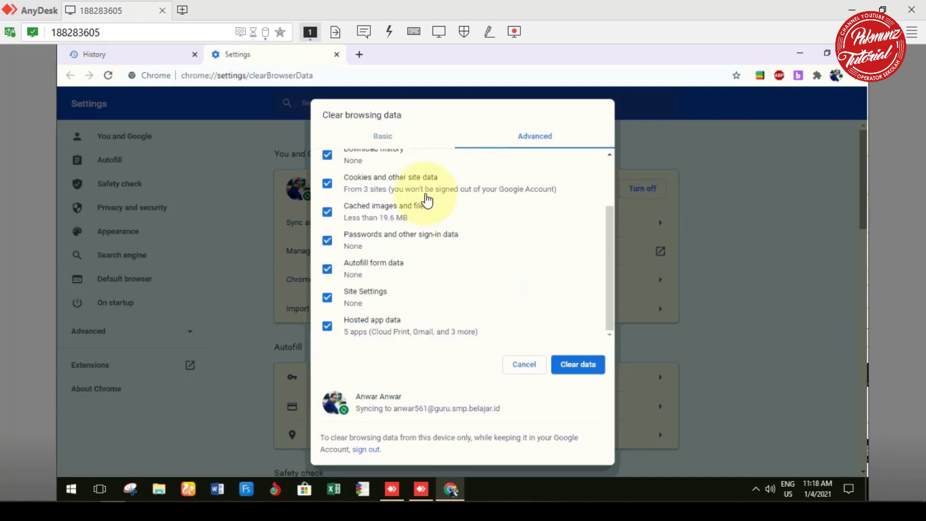
left_click(382, 137)
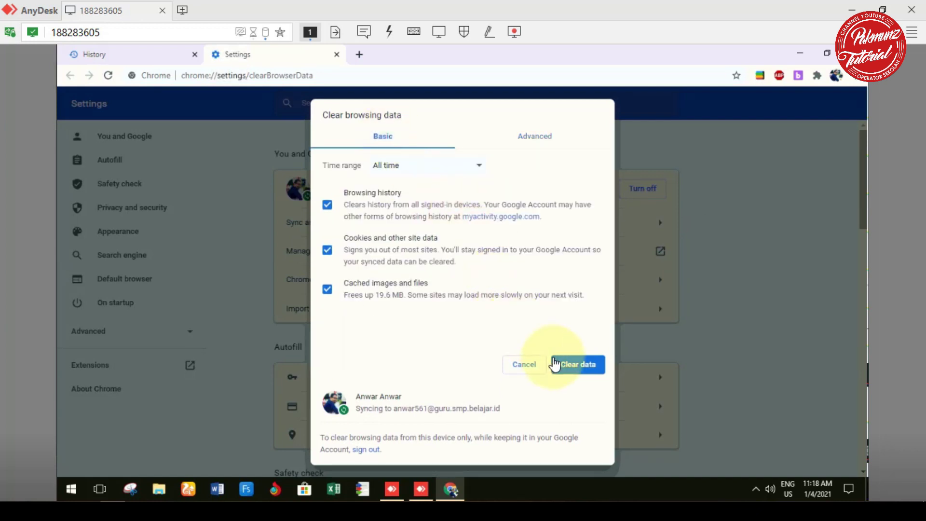
left_click(577, 366)
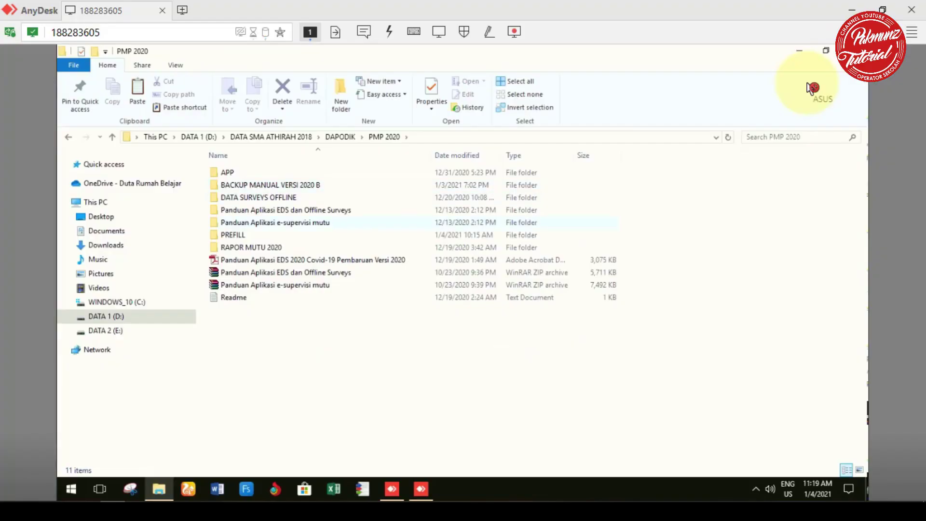
Step: Copy the .pmp prefill file from PREFILL > Prefill PMP terbaru into the prefill_dapodik folder on drive C
double_click(233, 235)
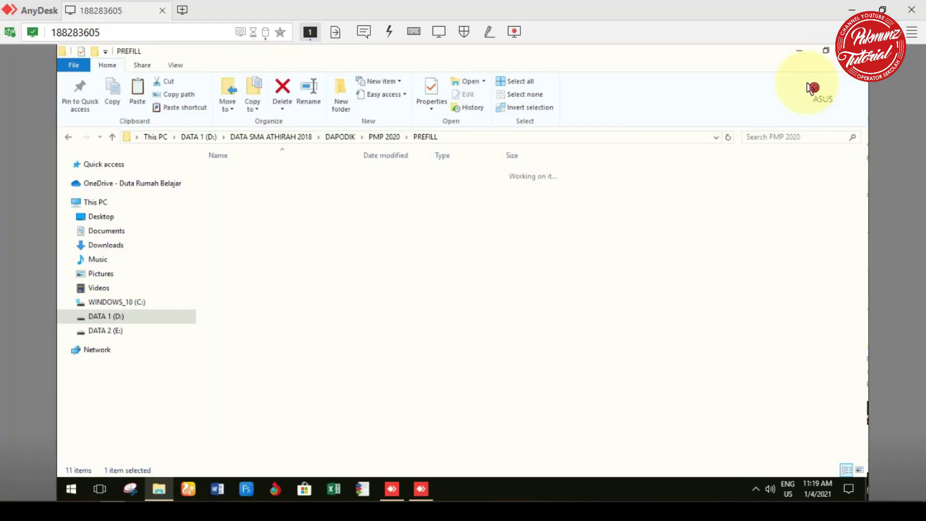
double_click(250, 185)
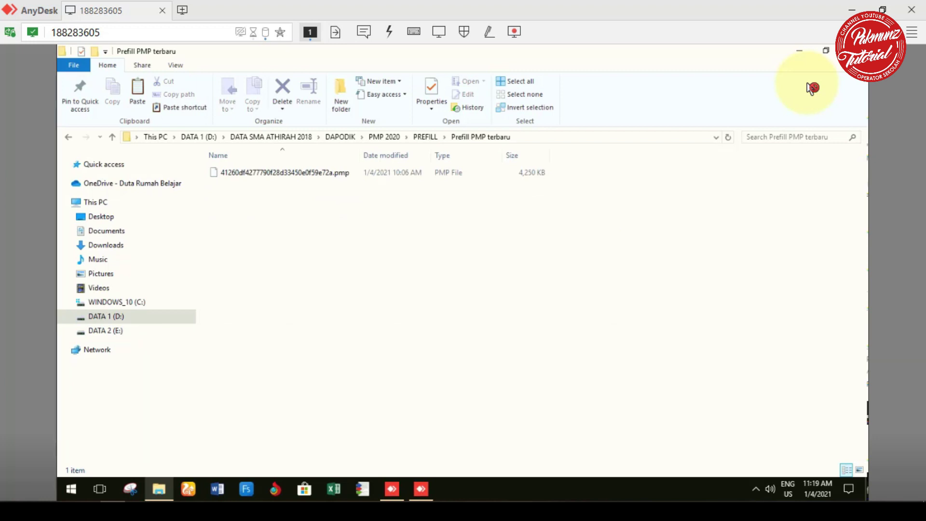
left_click(535, 174)
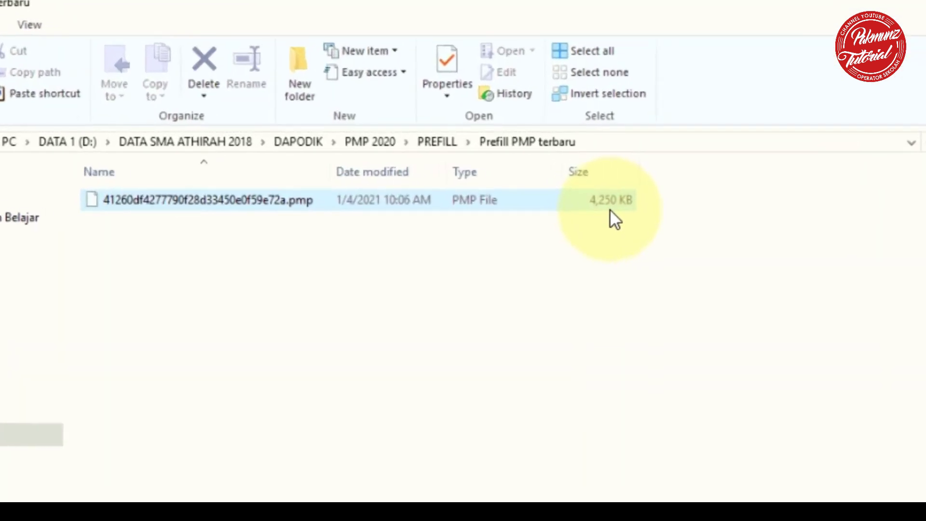
right_click(623, 207)
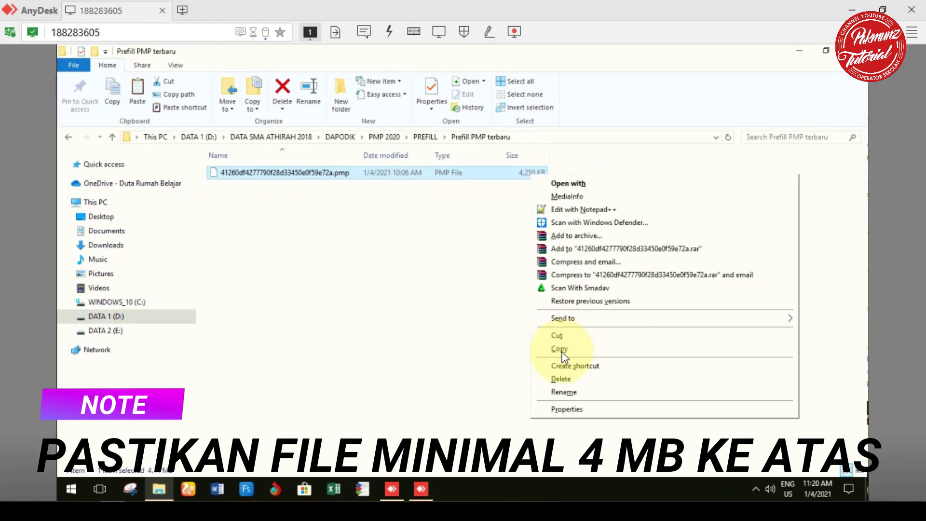
left_click(560, 349)
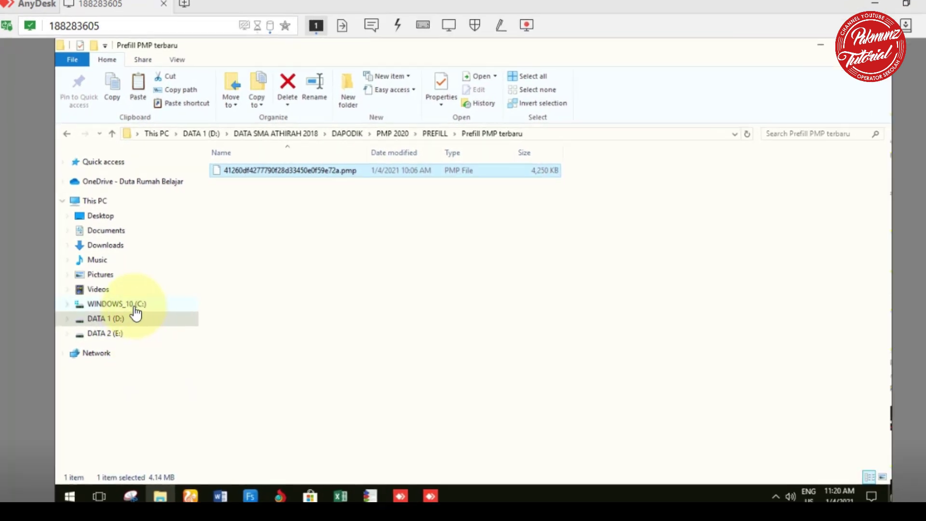
left_click(131, 302)
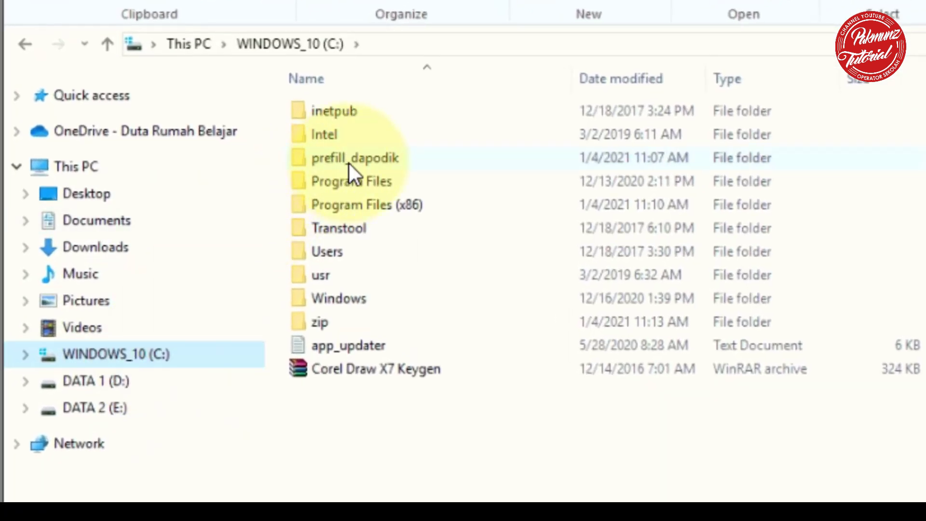
double_click(350, 164)
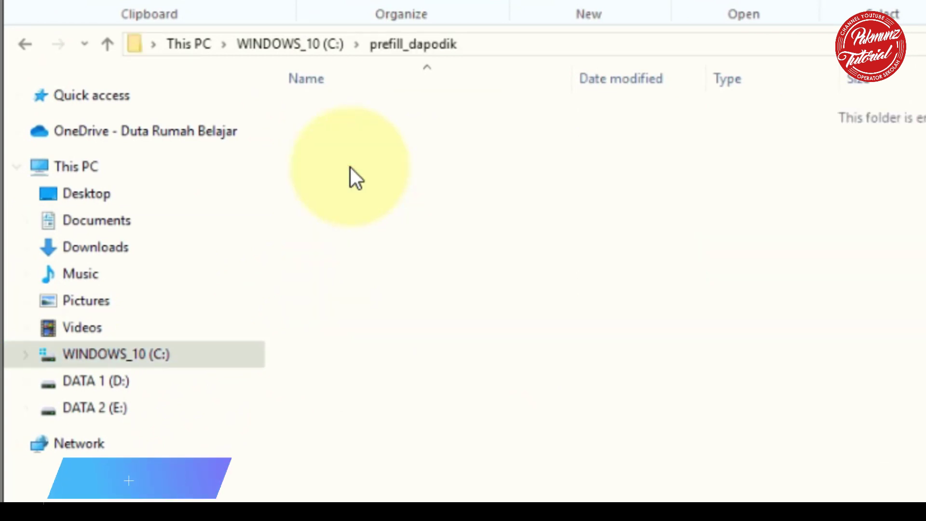
right_click(350, 167)
left_click(401, 323)
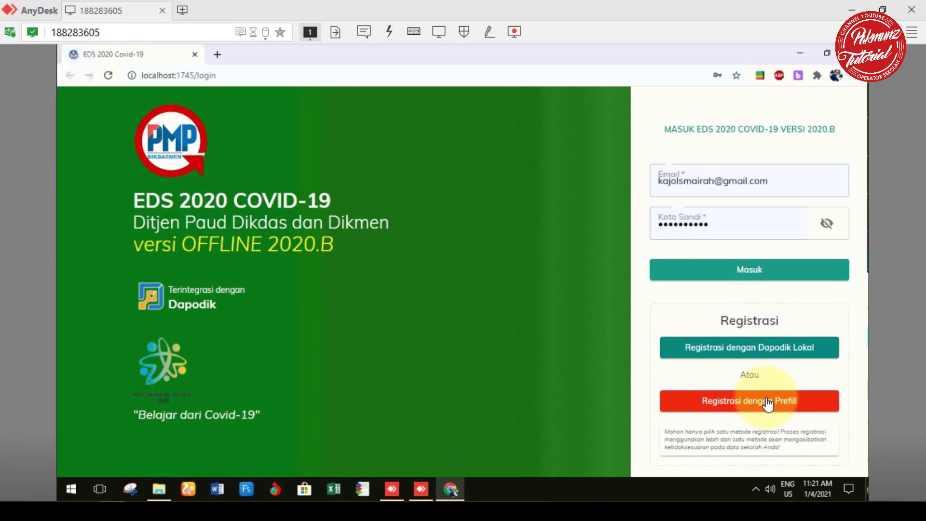
Step: Register EDS 2020 Covid-19 with the prefill using the filled-in account credentials, and sign in to the school's account
left_click(767, 405)
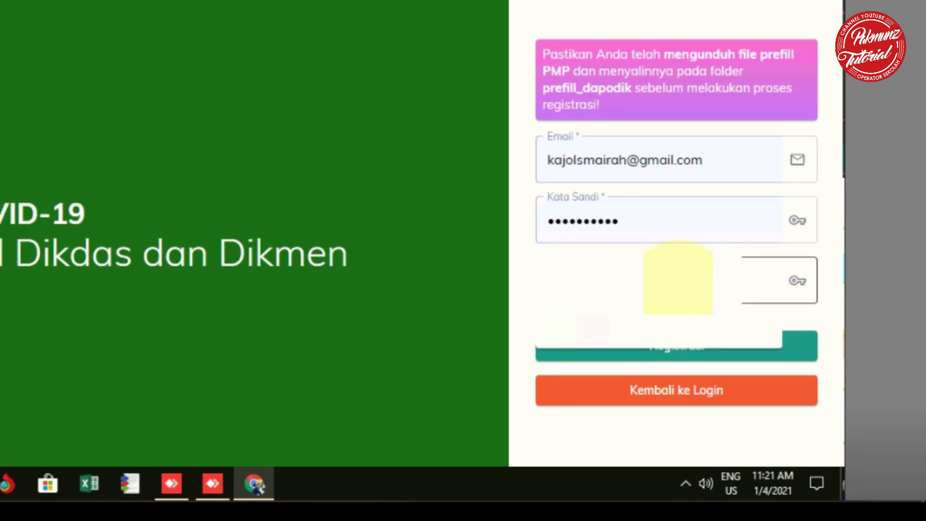
left_click(660, 347)
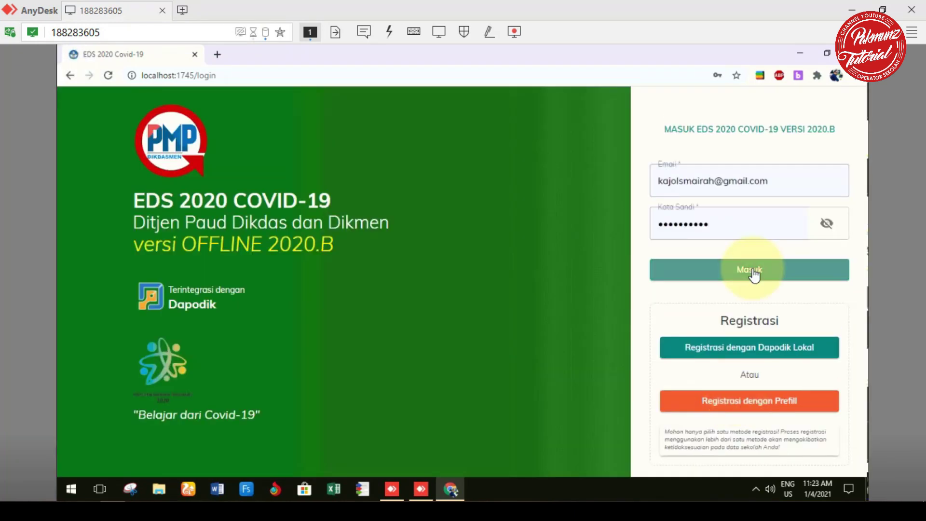
left_click(754, 273)
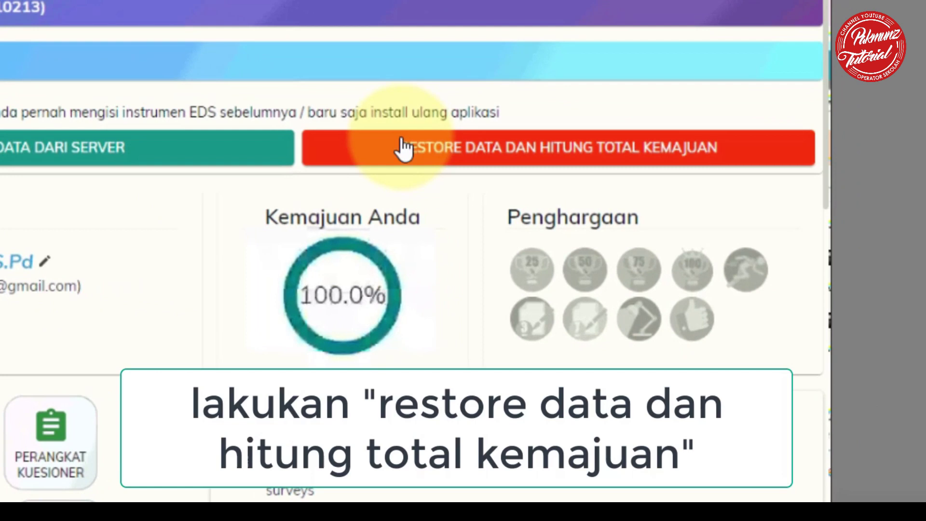
Step: Run the data restore and total progress calculation for all respondents under the Semua filter, and close the finished process
left_click(403, 147)
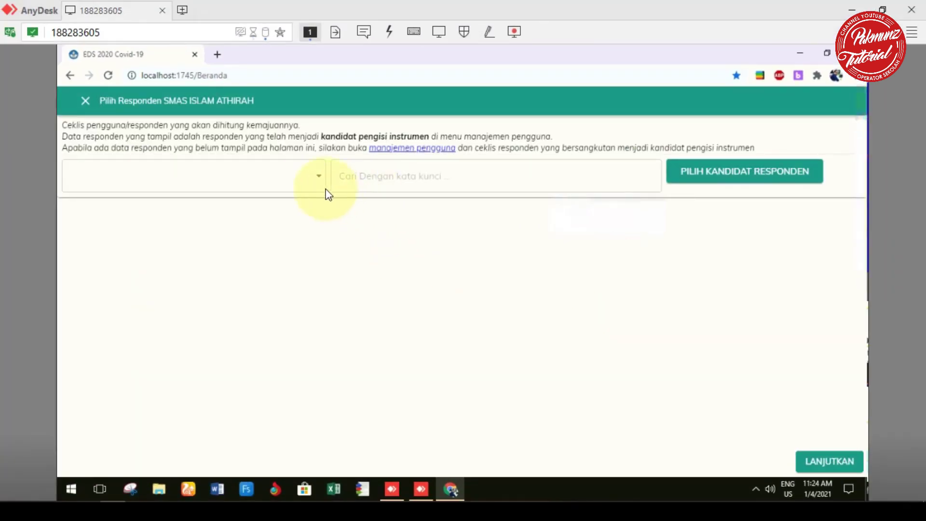
left_click(304, 186)
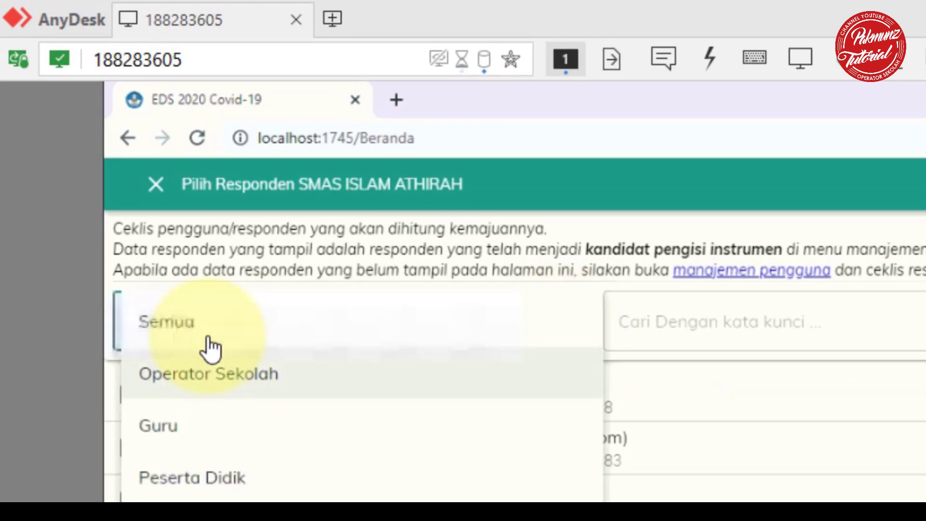
left_click(205, 335)
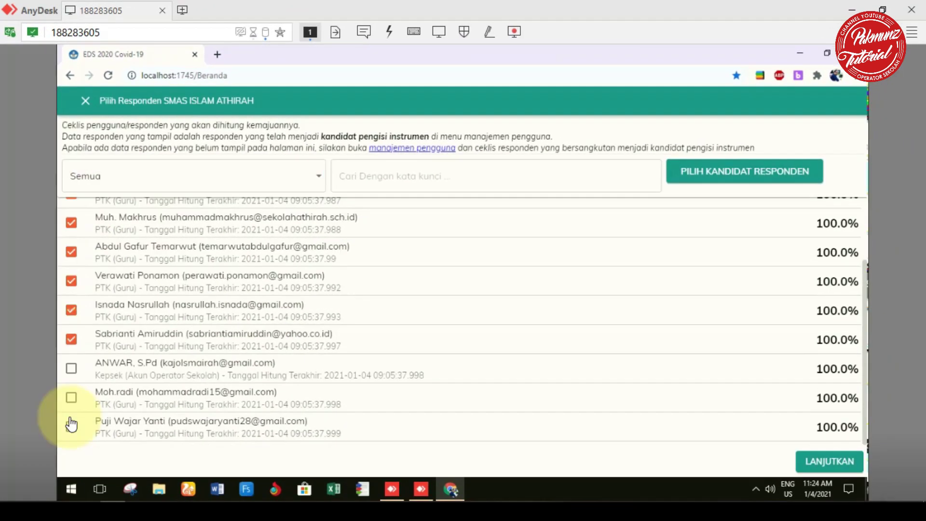
left_click(816, 461)
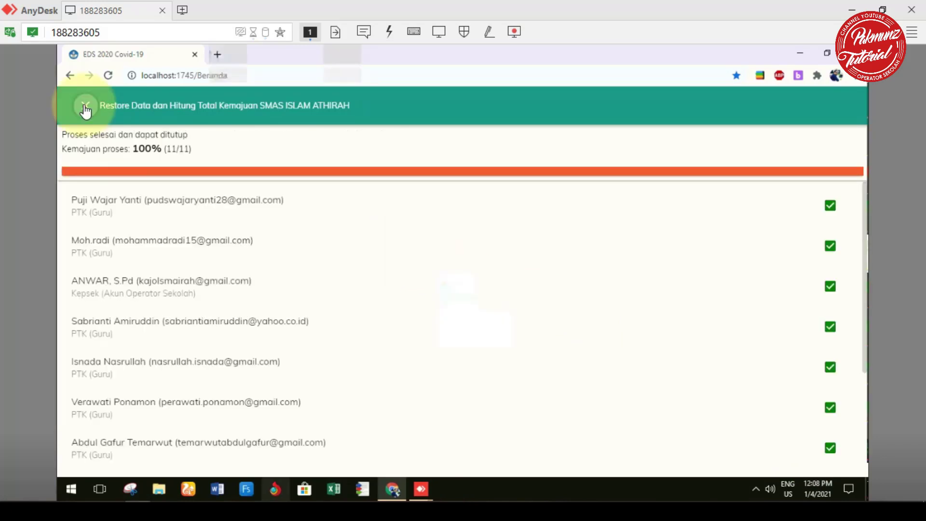
left_click(85, 107)
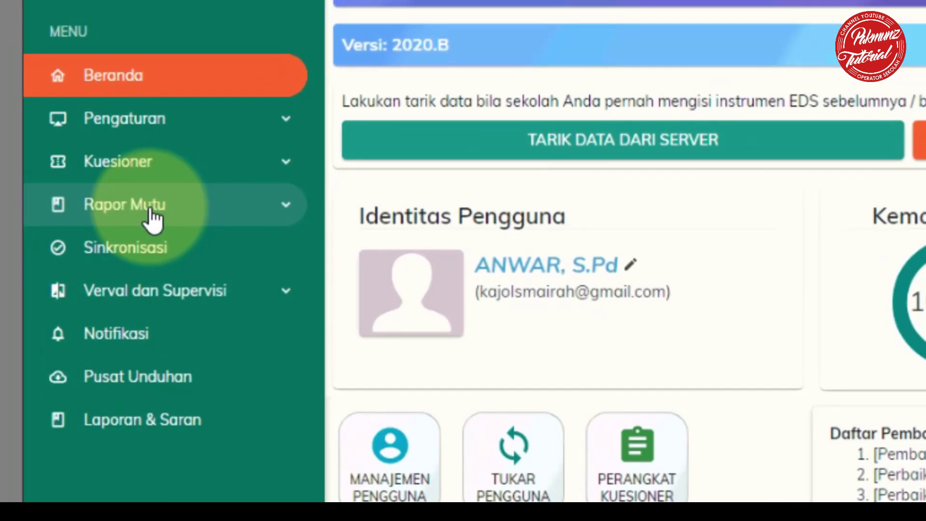
Step: Calculate the school's Rapor Mutu from the Hitung Rapor Mutu page and open the report results
left_click(152, 212)
left_click(167, 264)
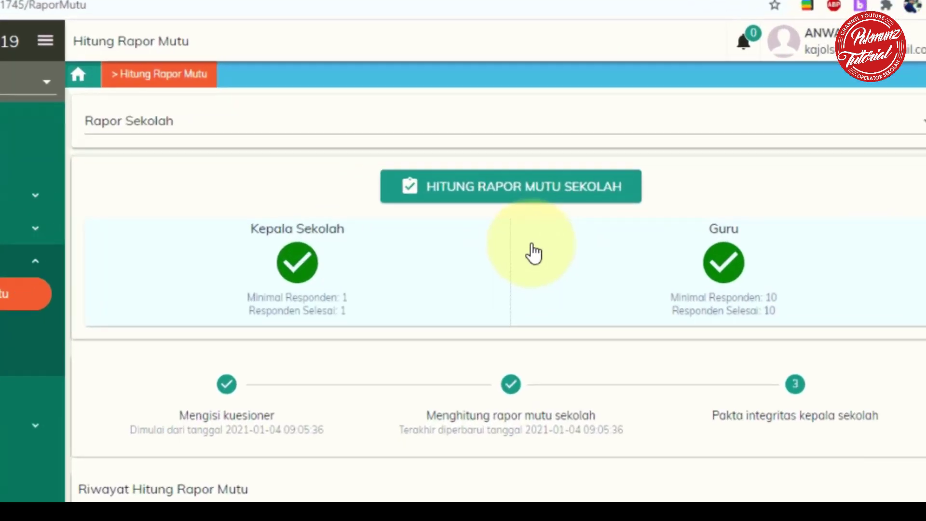
left_click(527, 194)
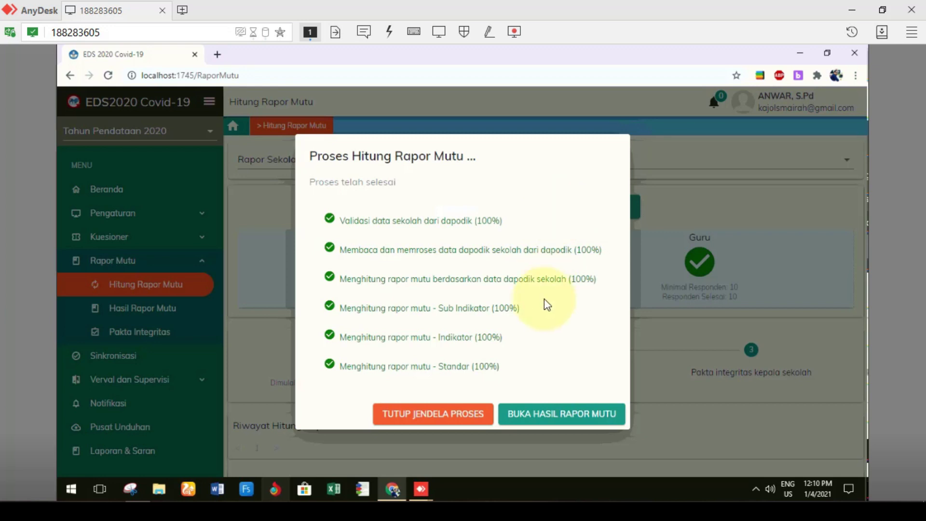
left_click(525, 417)
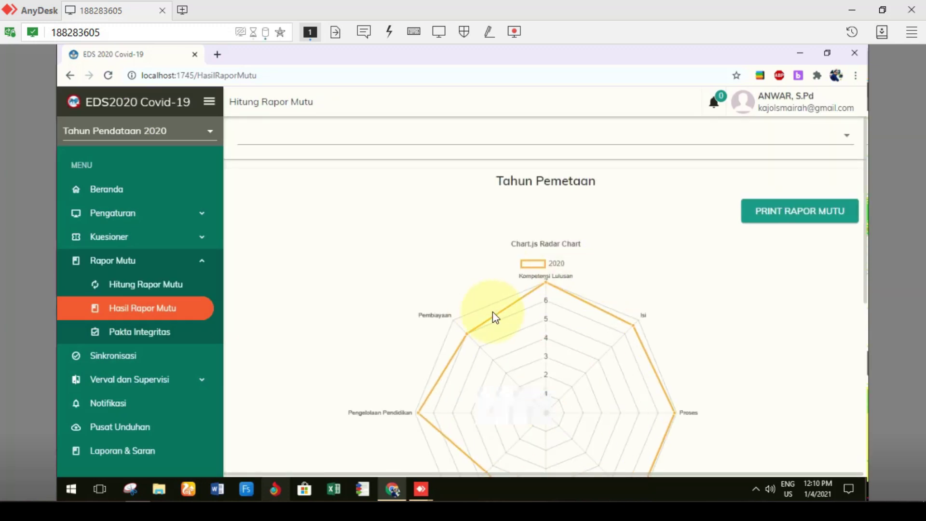
Step: Examine the Rapor Mutu radar chart, the overall score and the scores of each standard, indicator and sub-indicator
scroll(588, 292, "down", 9)
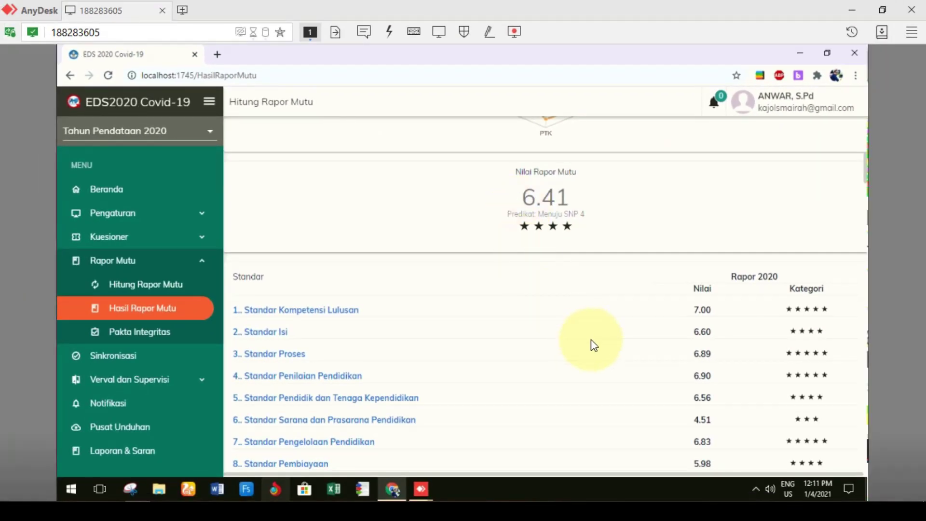
scroll(592, 339, "down", 5)
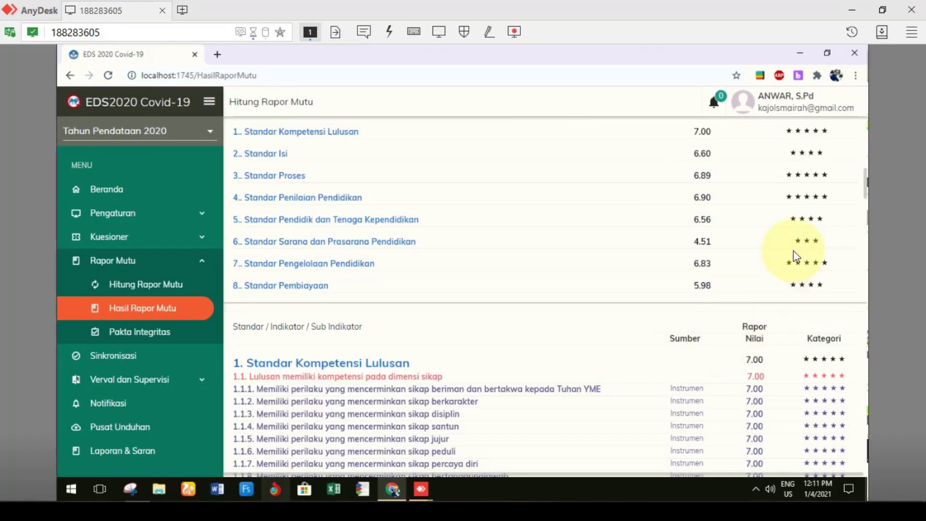
scroll(792, 387, "down", 5)
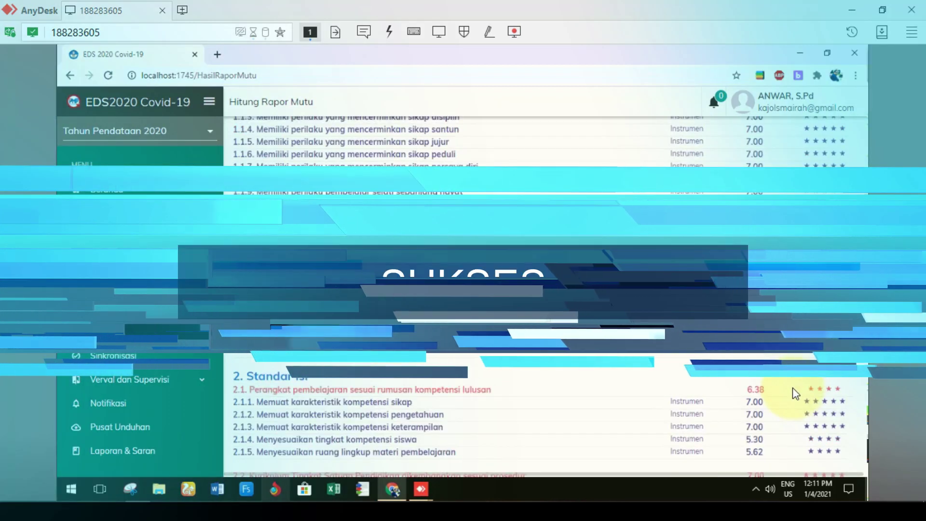
scroll(792, 386, "down", 20)
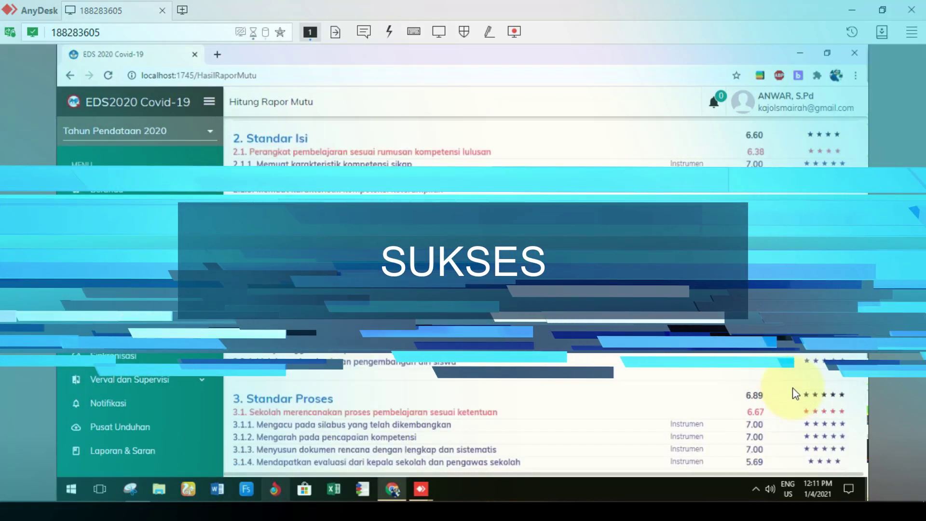
scroll(792, 387, "down", 6)
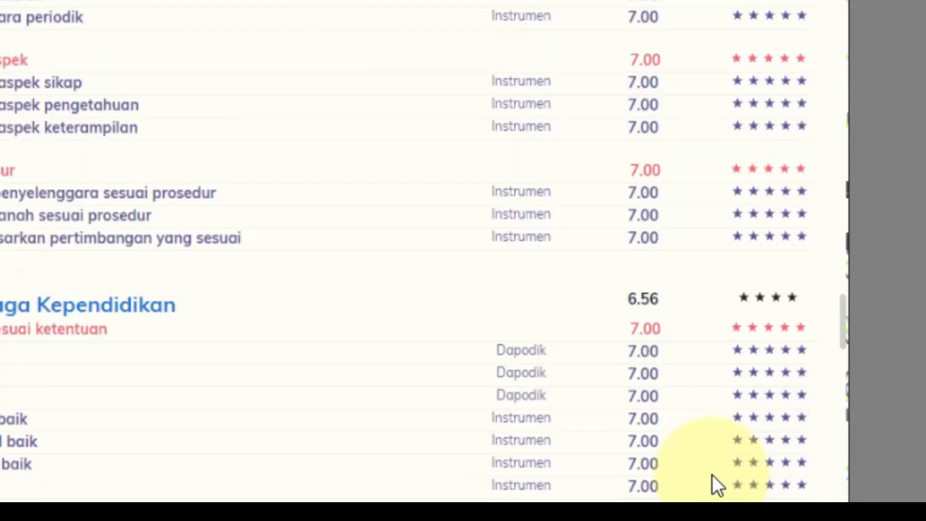
scroll(712, 474, "down", 3)
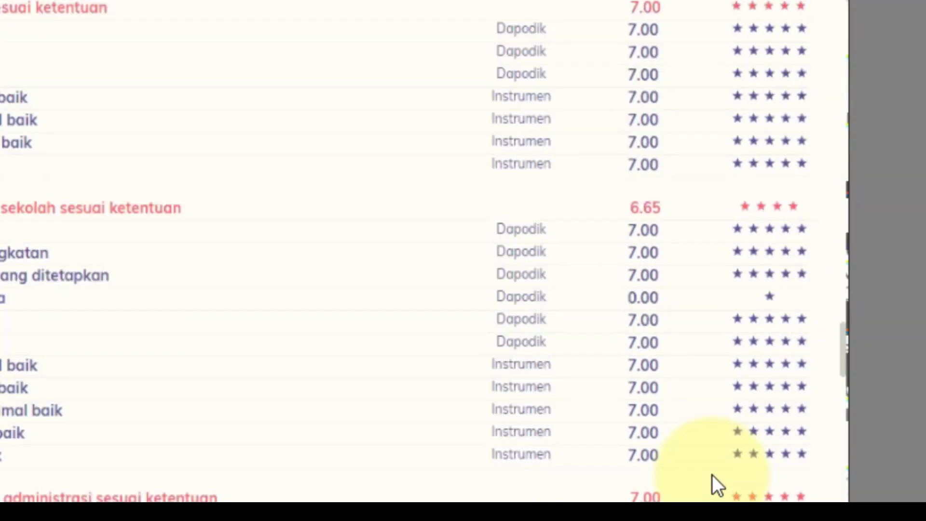
scroll(638, 475, "down", 10)
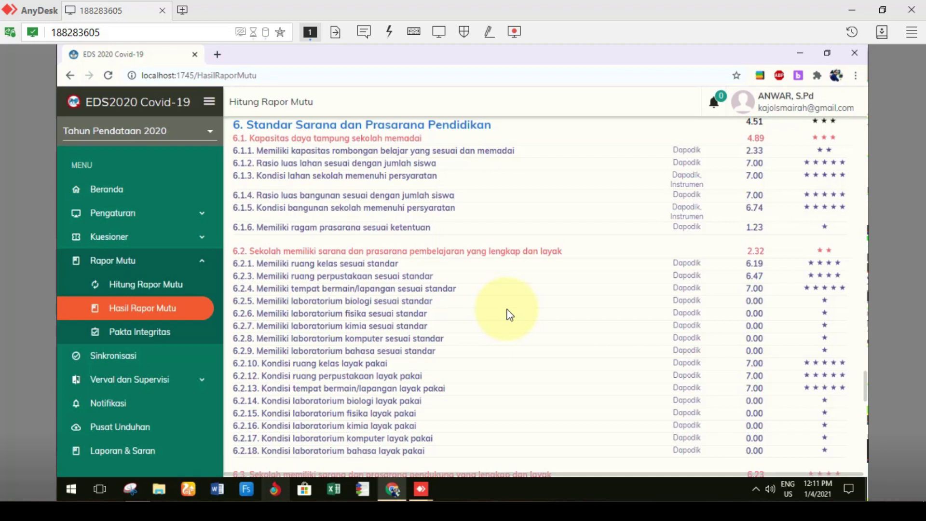
scroll(647, 331, "up", 20)
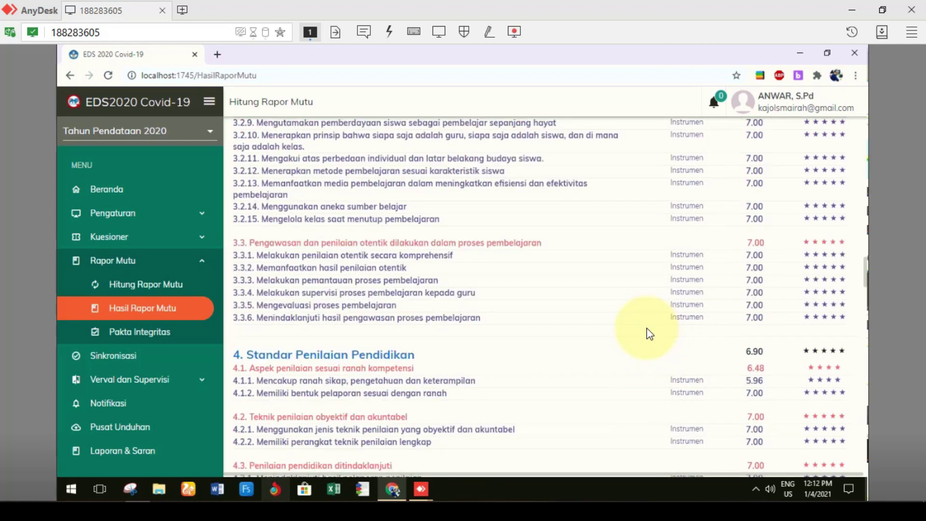
scroll(649, 333, "up", 15)
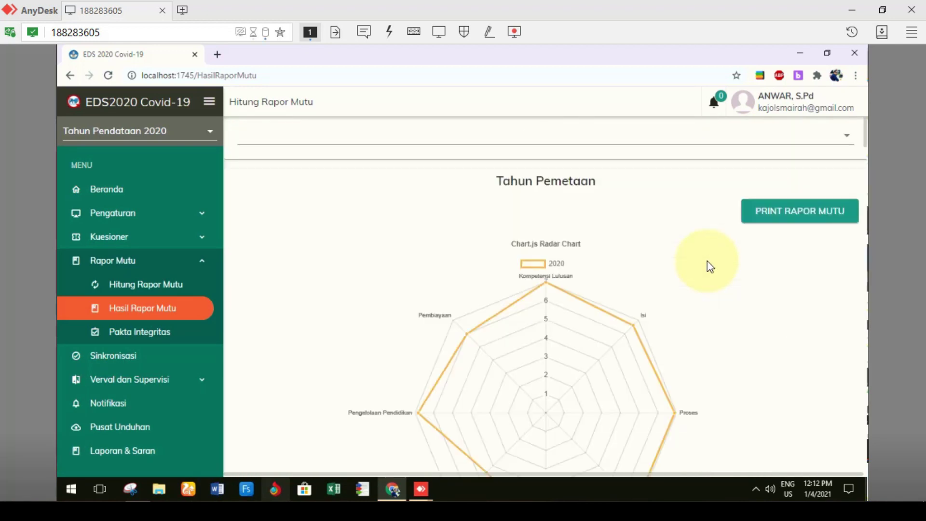
Step: Return to the Beranda page and reload it to refresh the progress display
left_click(98, 191)
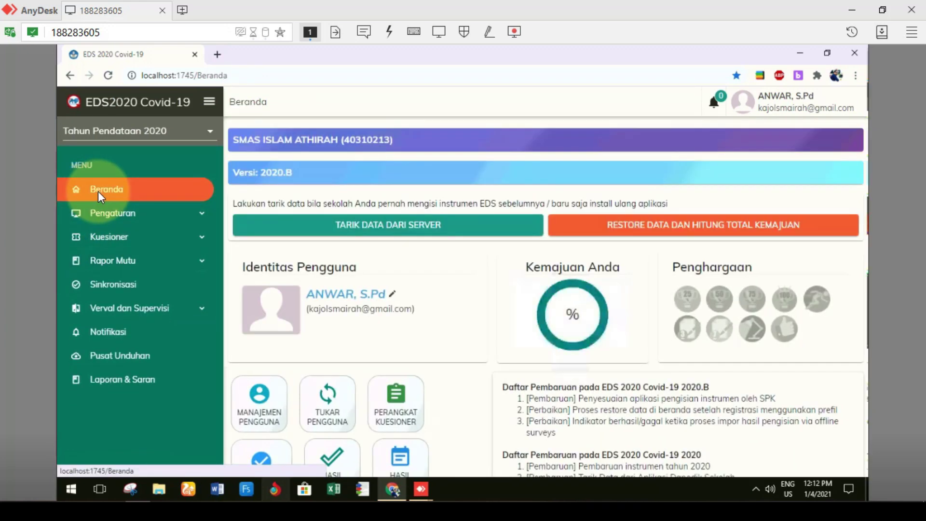
left_click(109, 75)
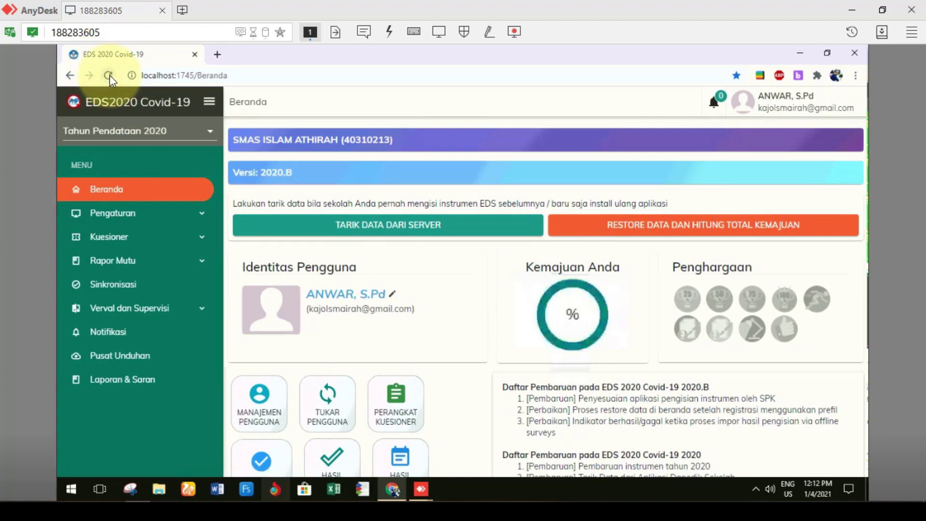